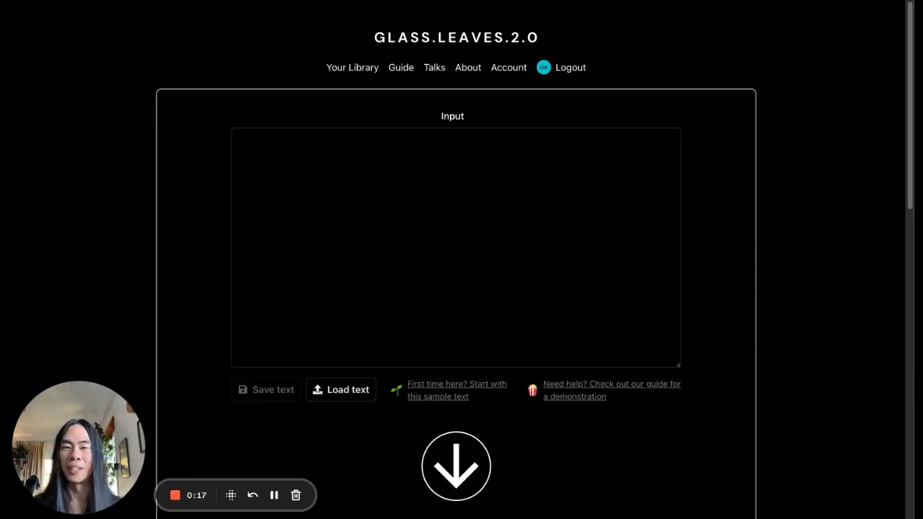
Fill the Input area with the provided first-time sample text
click(411, 207)
scroll(678, 180, down, 1)
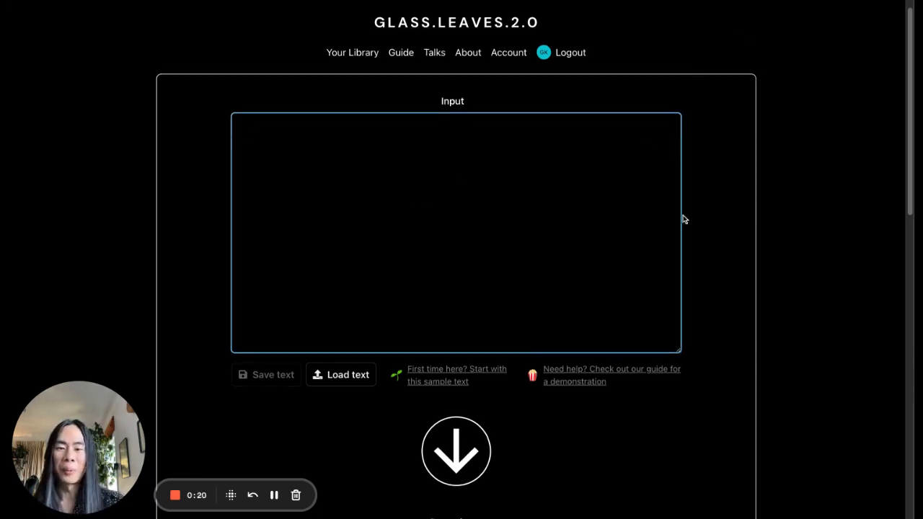
click(455, 376)
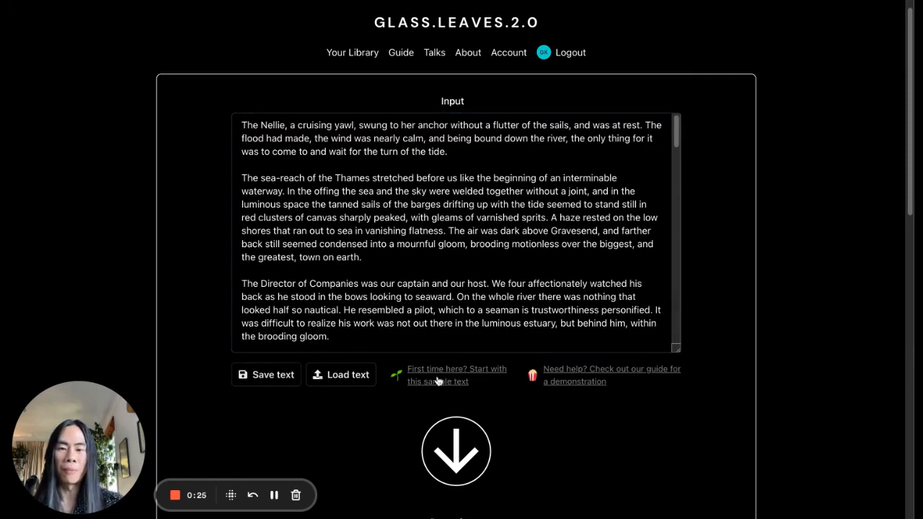
scroll(779, 201, down, 2)
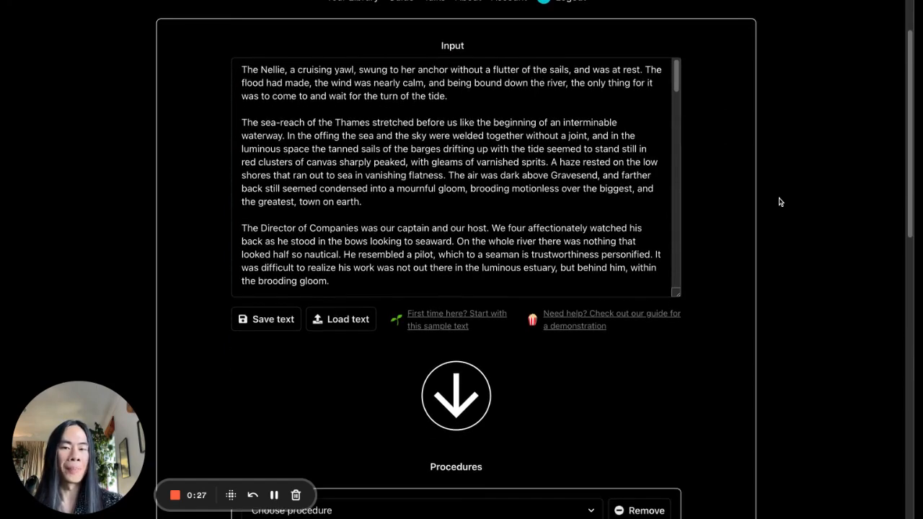
scroll(779, 202, up, 3)
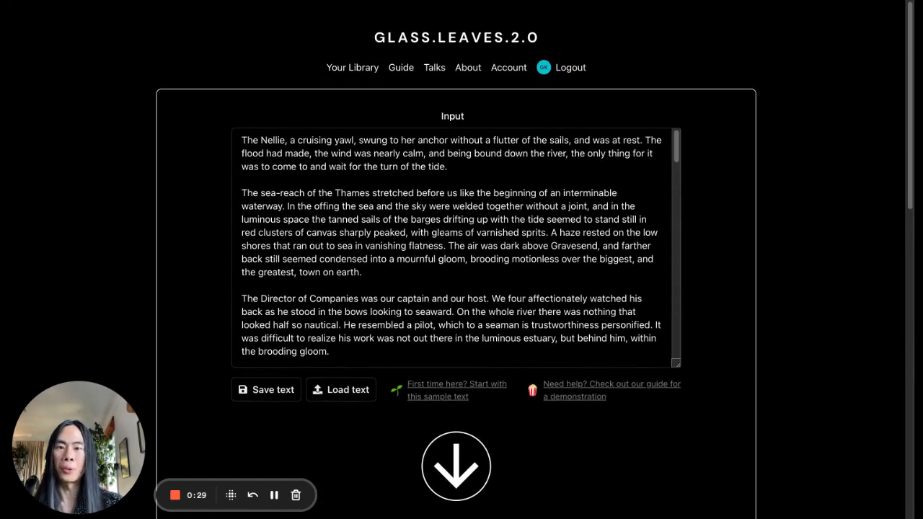
Set the procedure to "Swap in nouns from another text"
scroll(771, 209, down, 5)
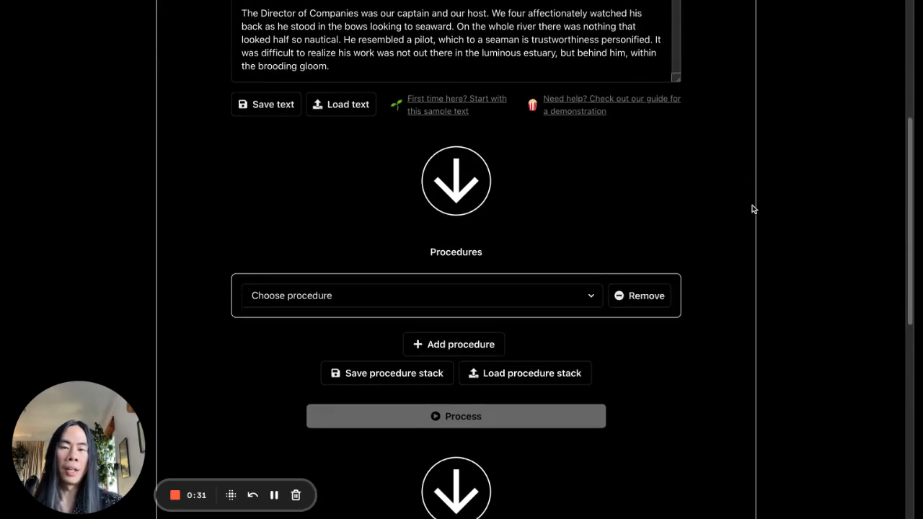
click(524, 288)
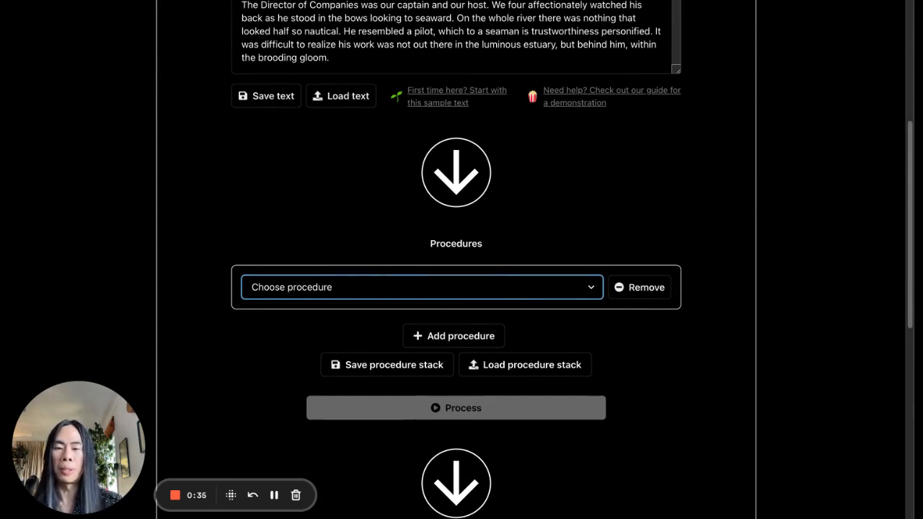
click(573, 267)
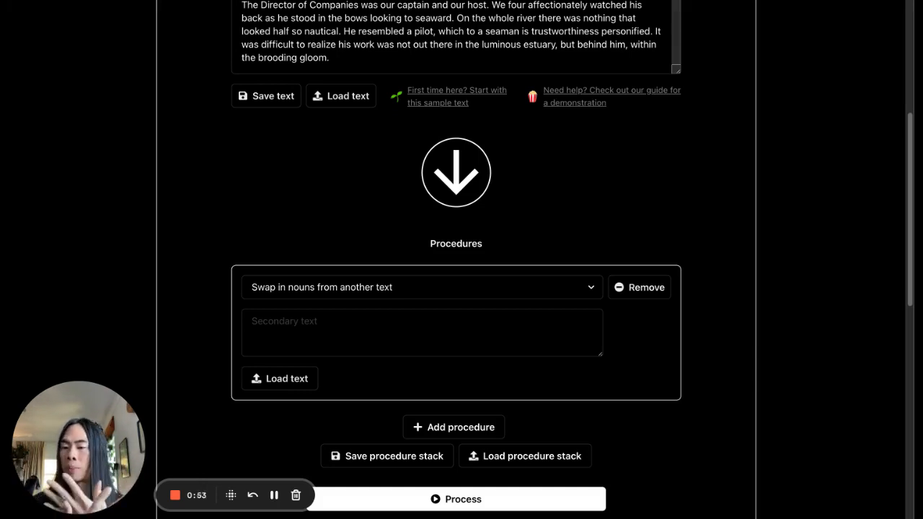
Load the library text beginning "Mind," he began again, as the procedure's secondary text
click(368, 342)
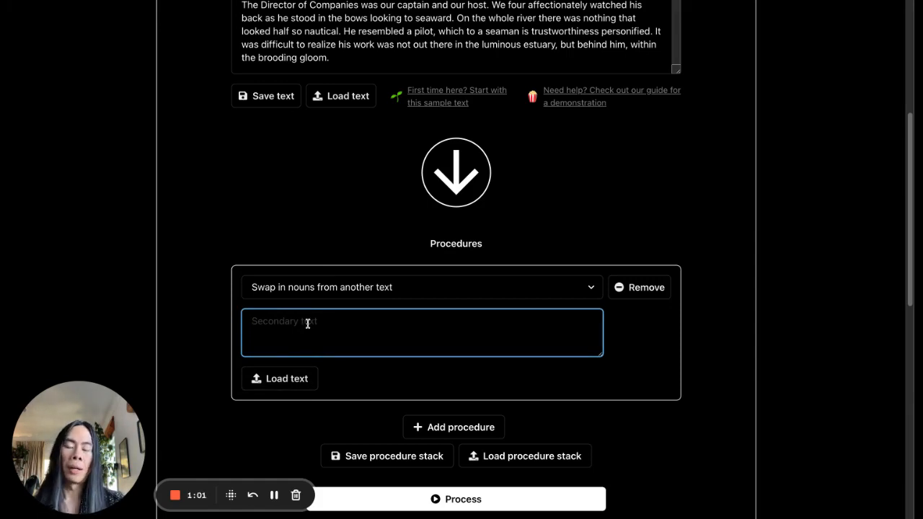
click(298, 378)
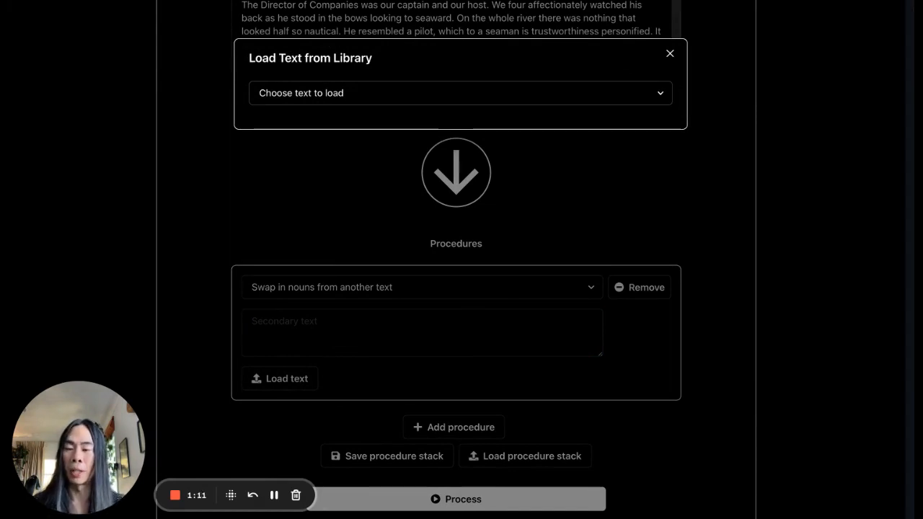
click(460, 93)
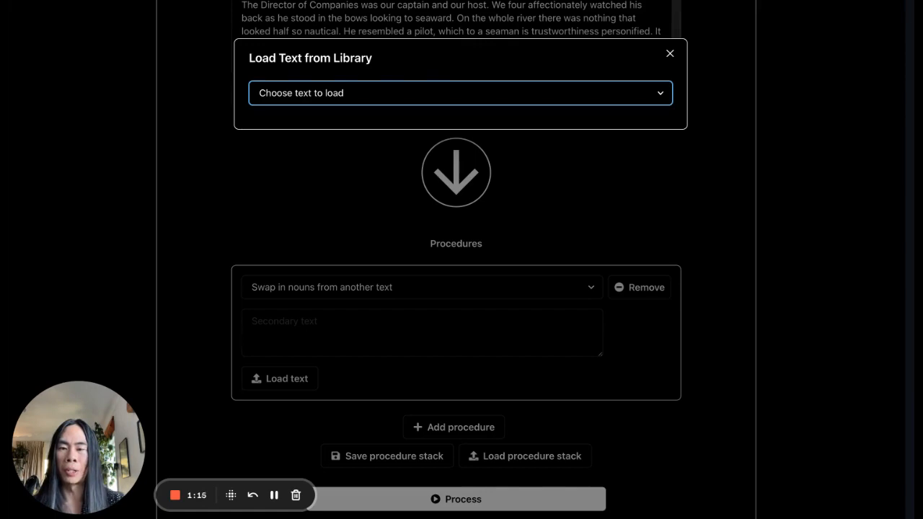
click(391, 103)
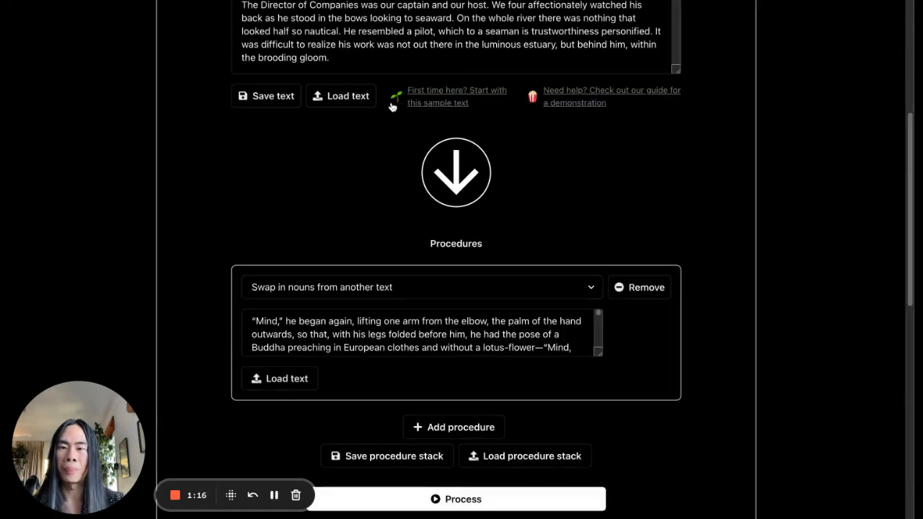
Replace the secondary text with the library text beginning "If it had not rained on a certain May morning"
click(282, 378)
click(349, 101)
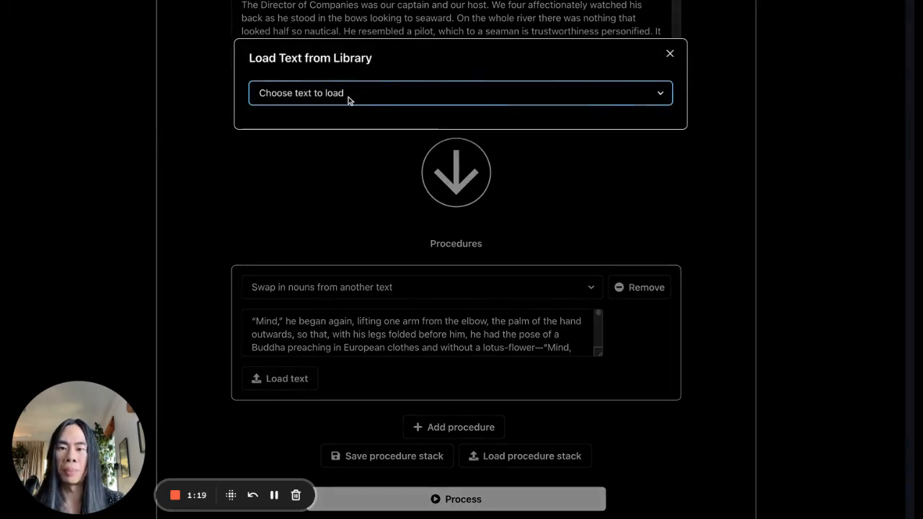
click(325, 239)
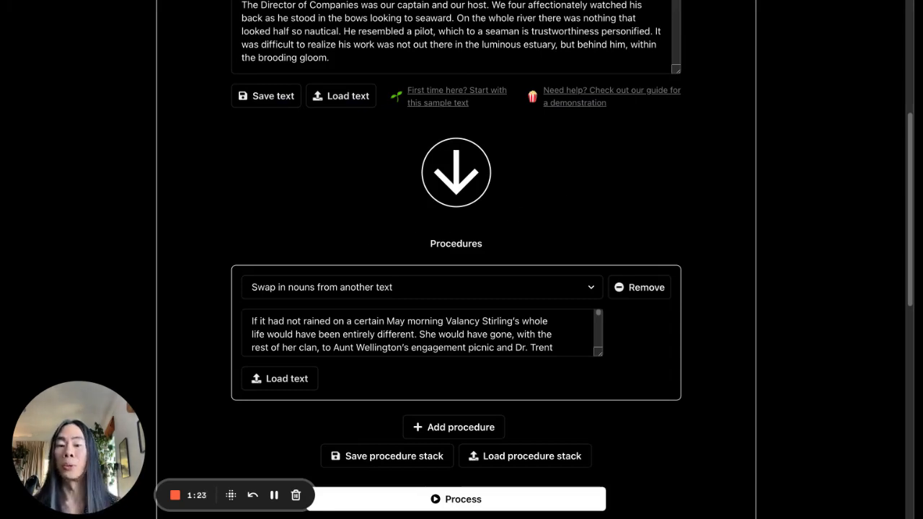
Process the sample text with the noun swap and inspect the replaced nouns in the Delta comparison
scroll(632, 200, down, 2)
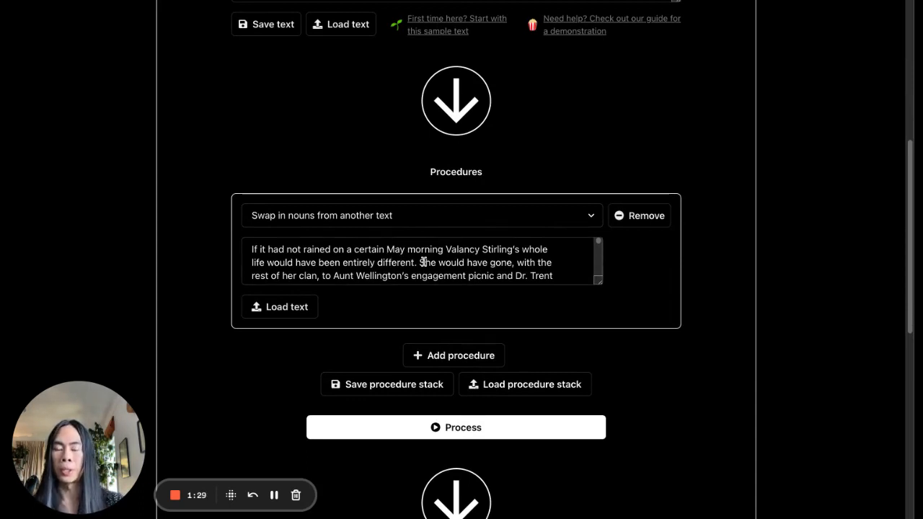
scroll(712, 286, down, 2)
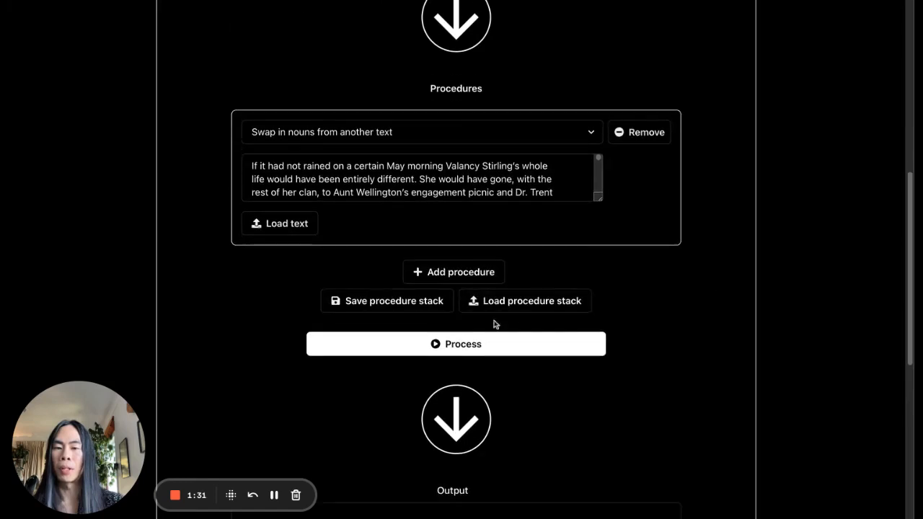
click(428, 350)
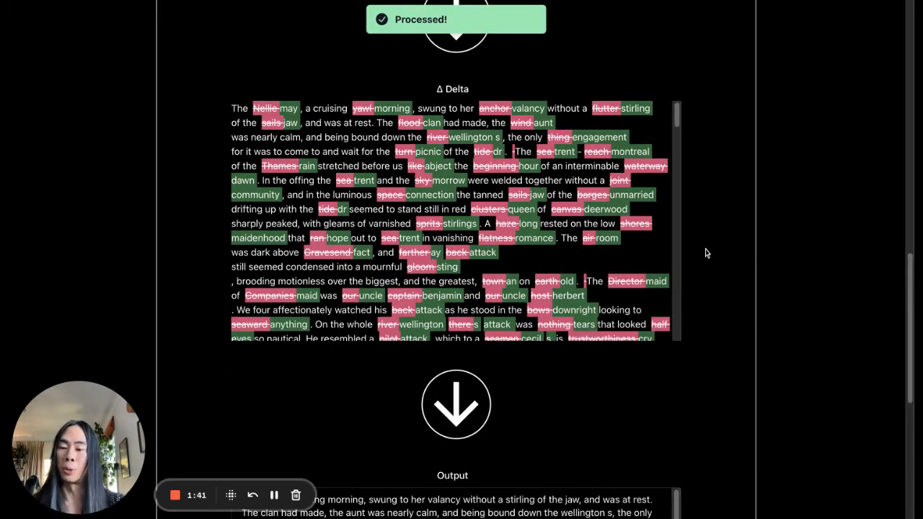
scroll(779, 124, up, 1)
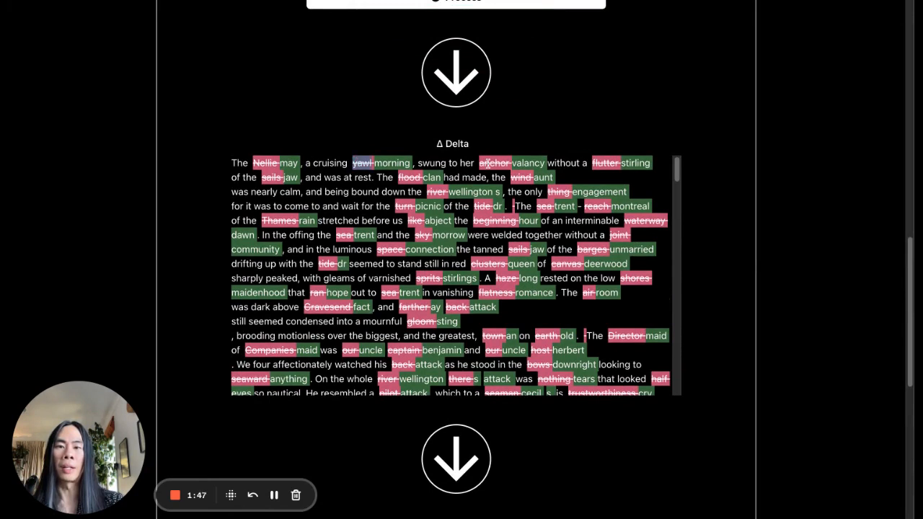
double_click(600, 162)
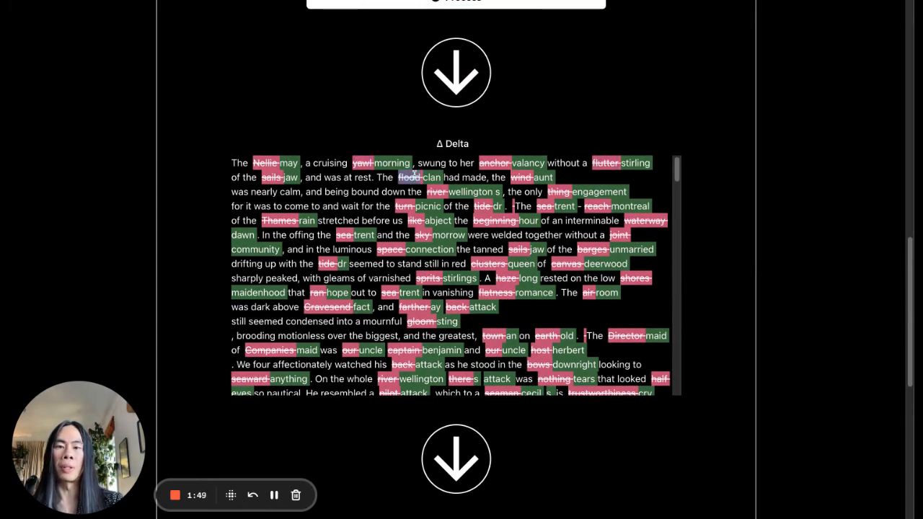
double_click(520, 177)
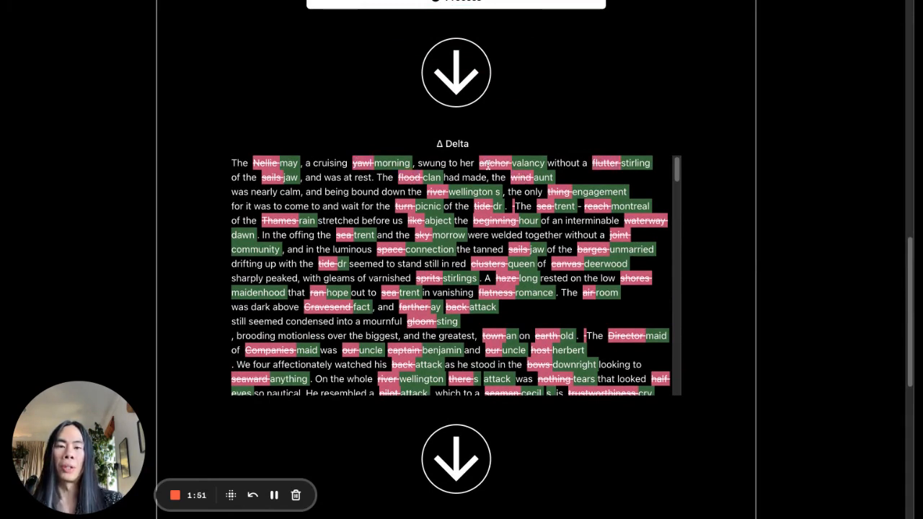
double_click(490, 166)
click(534, 178)
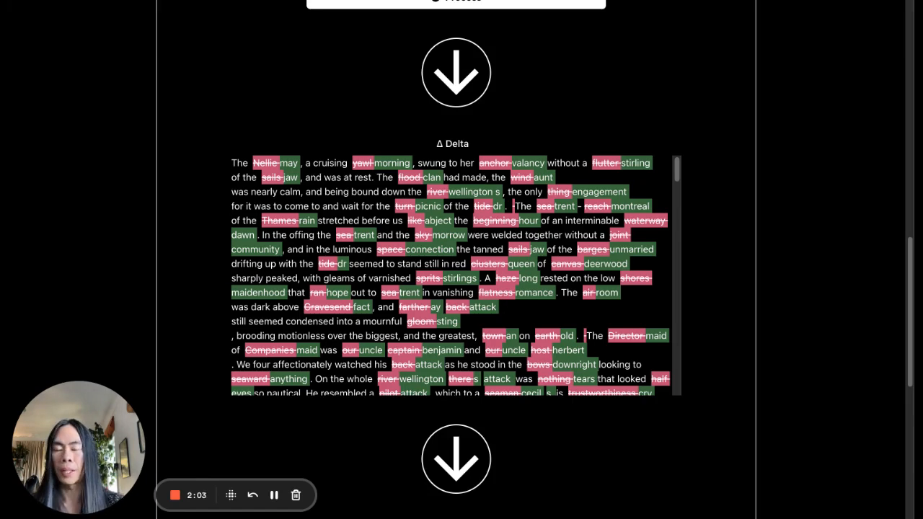
Change the procedure to "Swap in verbs from another text", keeping the same secondary text
scroll(696, 123, up, 10)
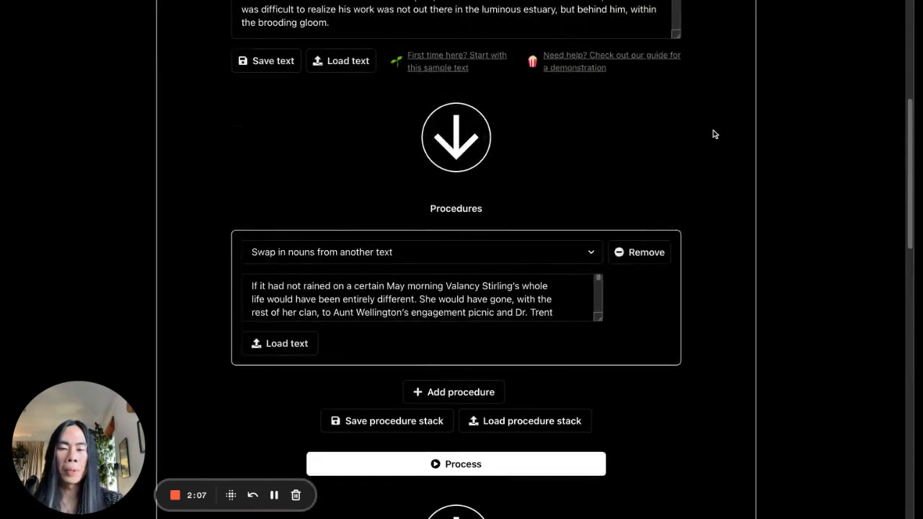
scroll(714, 134, up, 2)
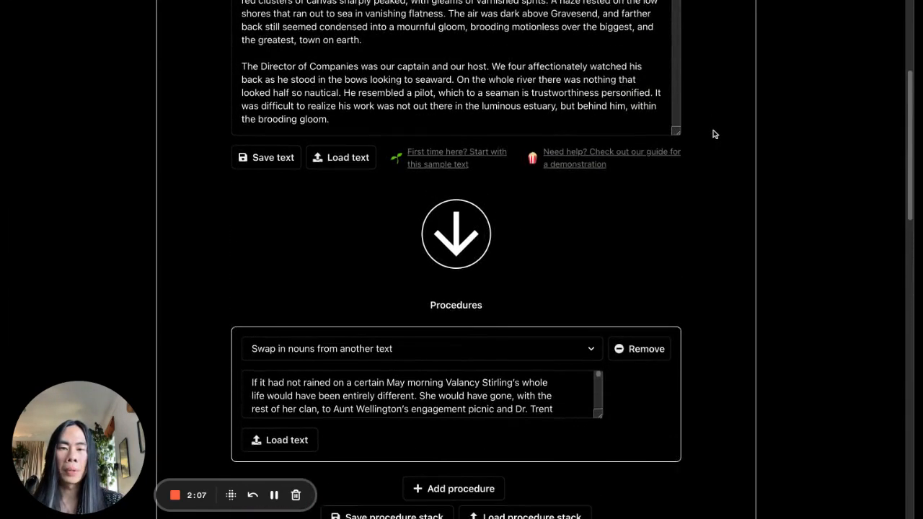
click(406, 344)
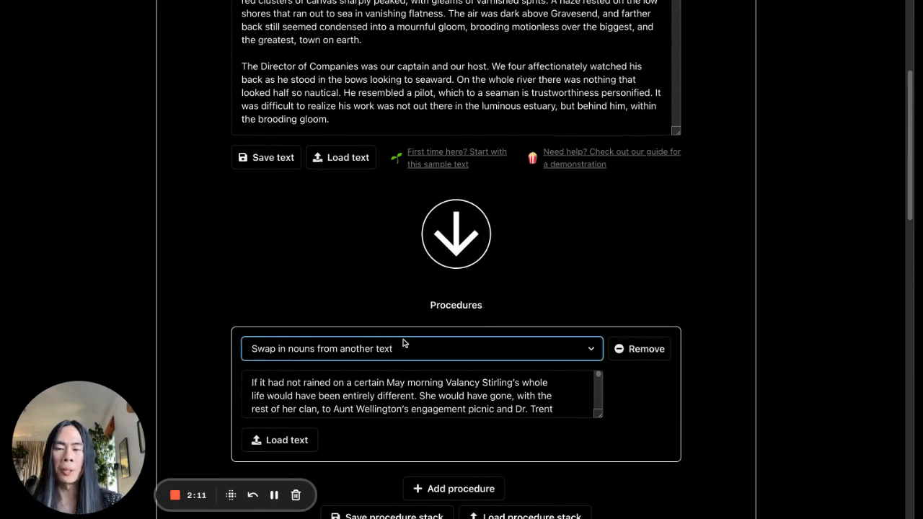
key(Down)
scroll(581, 293, down, 2)
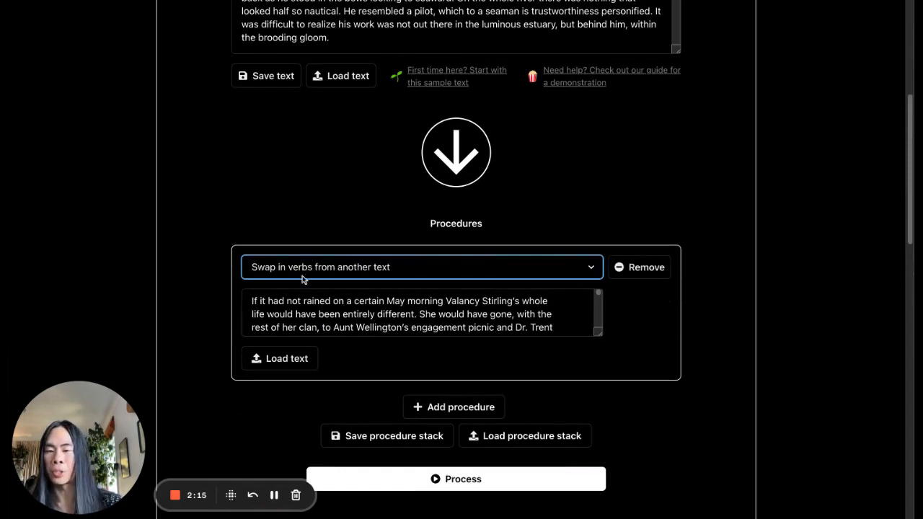
Process the sample text with the verb swap and inspect the replaced verbs in the Delta comparison
scroll(465, 366, down, 3)
click(465, 366)
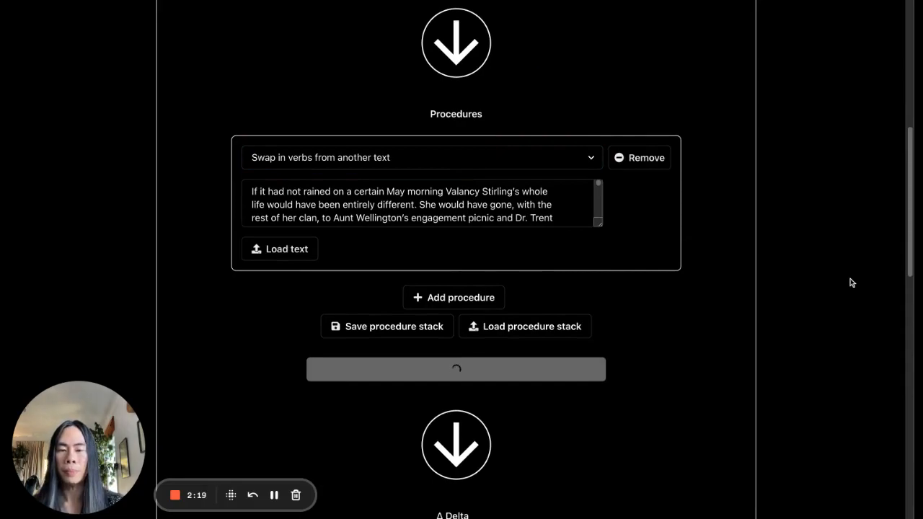
scroll(727, 250, up, 6)
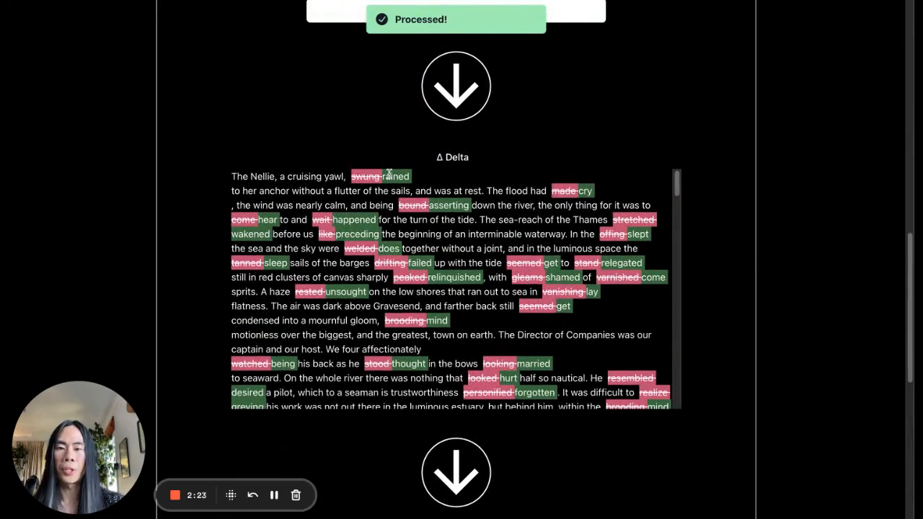
click(390, 174)
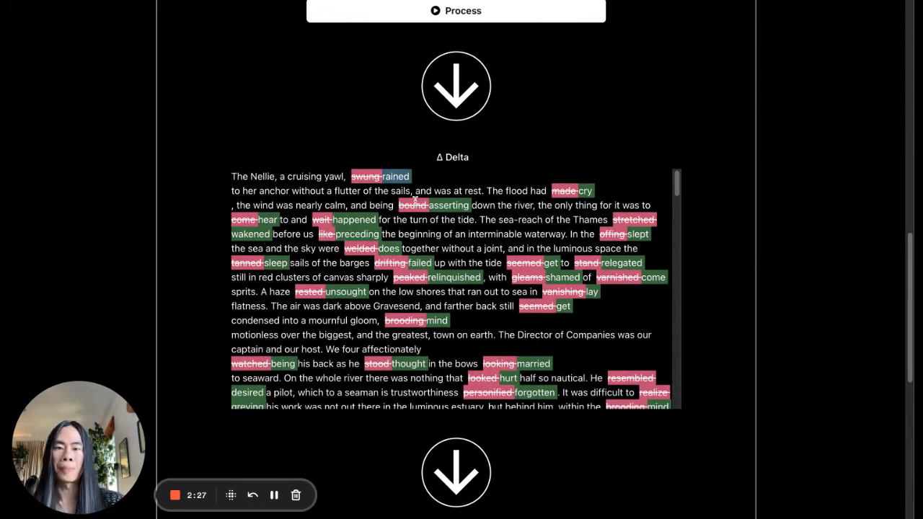
click(768, 166)
scroll(752, 169, down, 1)
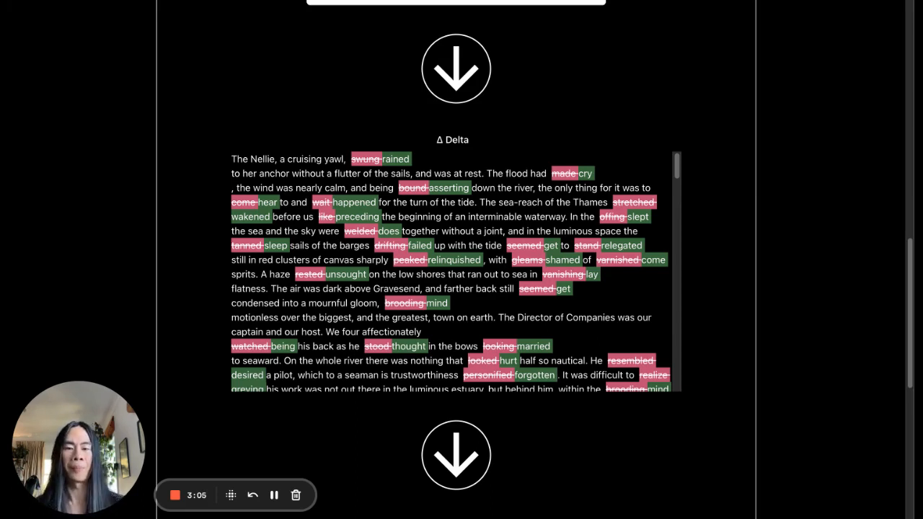
Change the procedure to "Swap via a matched pattern from another text"
scroll(725, 167, up, 8)
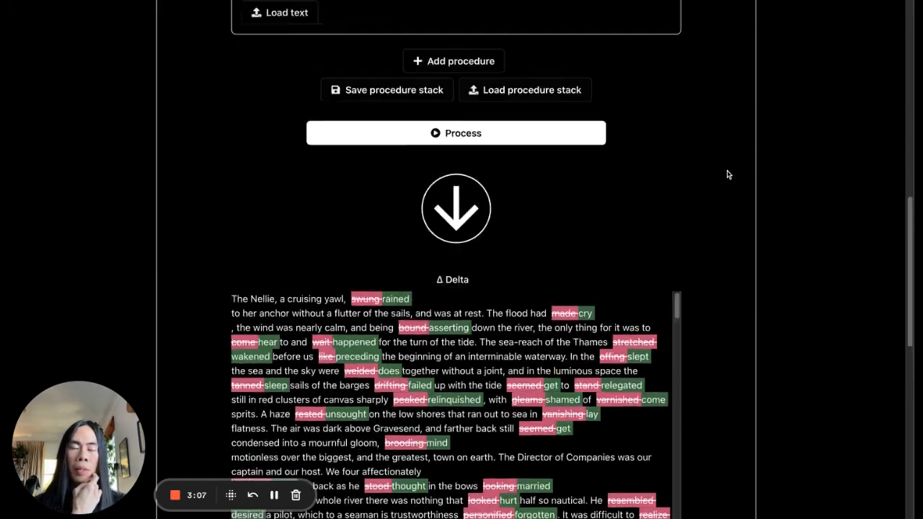
scroll(709, 176, up, 3)
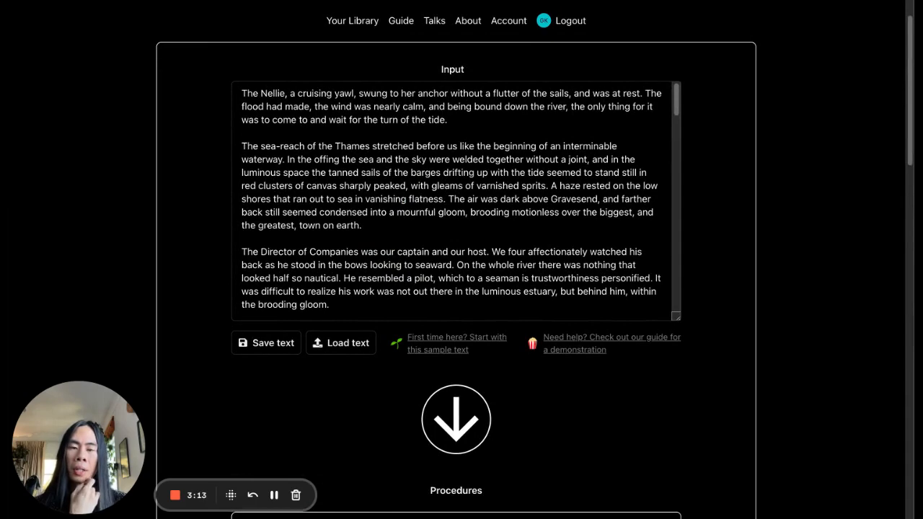
scroll(536, 266, down, 5)
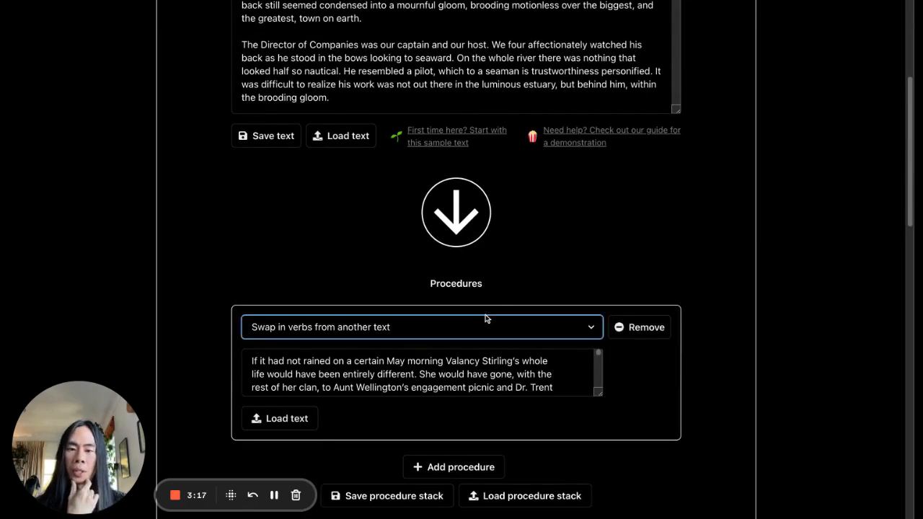
click(472, 342)
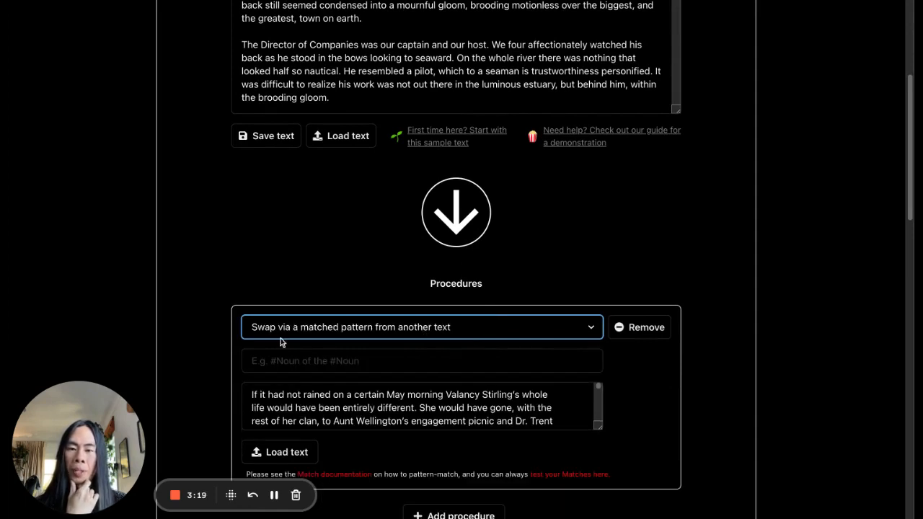
Set the match pattern of the swap procedure to "#Noun of * #Noun", keeping the same secondary text
scroll(209, 326, down, 2)
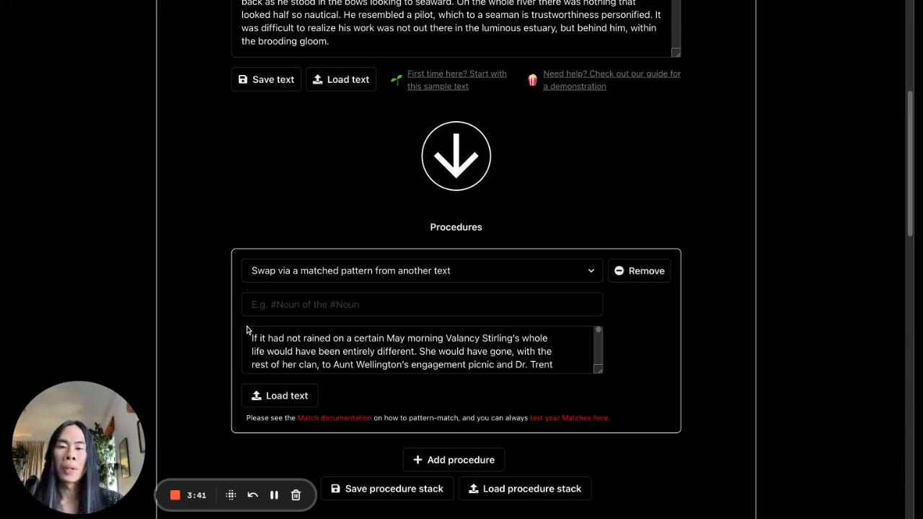
click(322, 307)
click(277, 213)
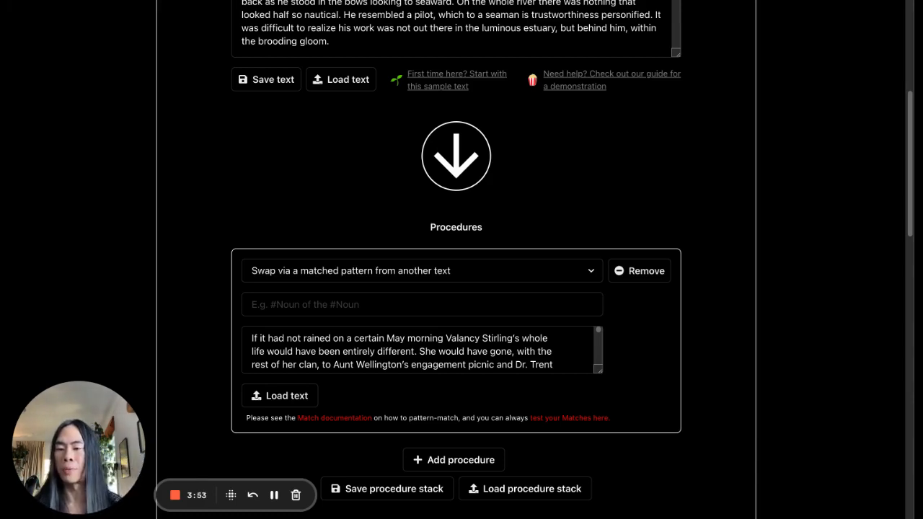
click(288, 303)
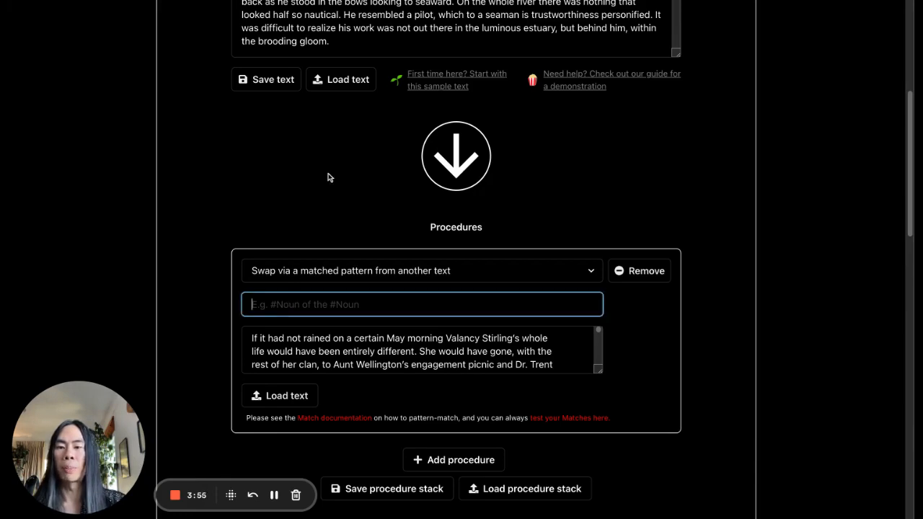
text(#Noun)
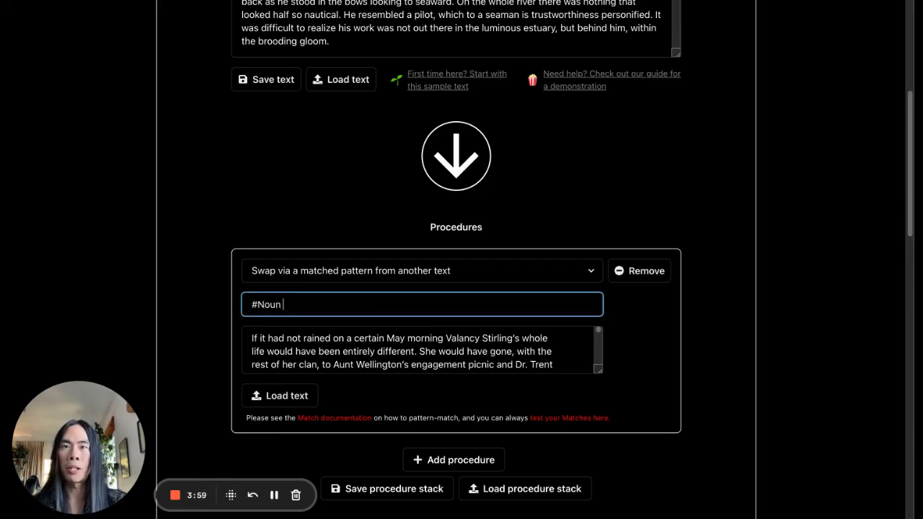
text( of * )
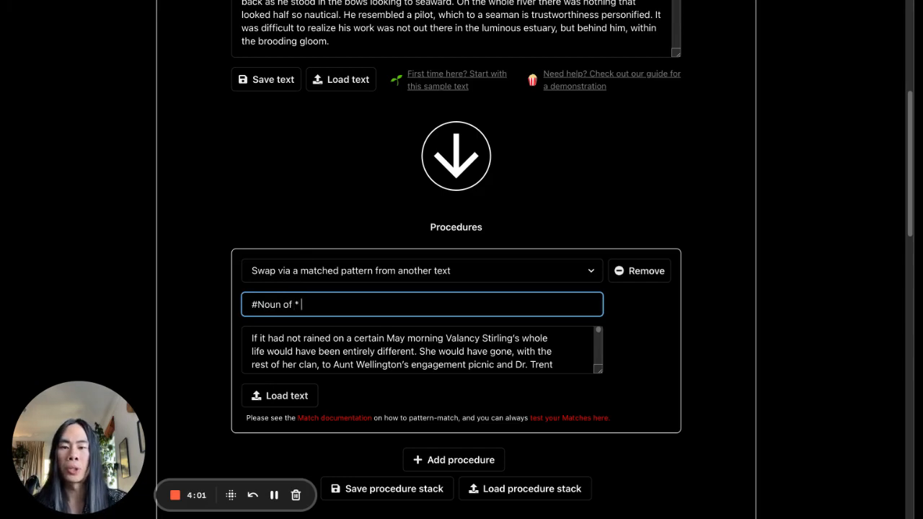
text(#Noun)
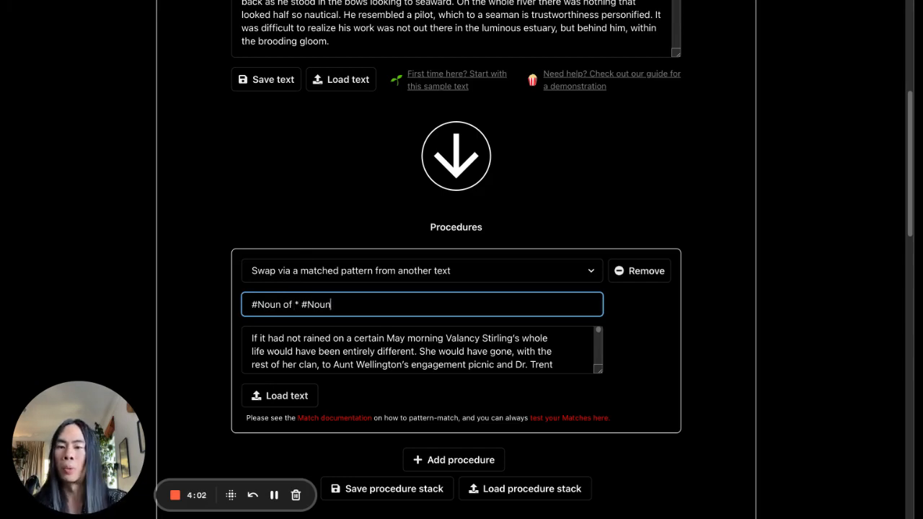
click(596, 219)
Process the sample text with the matched-pattern swap and inspect the replaced phrases in the Delta comparison
scroll(596, 219, down, 1)
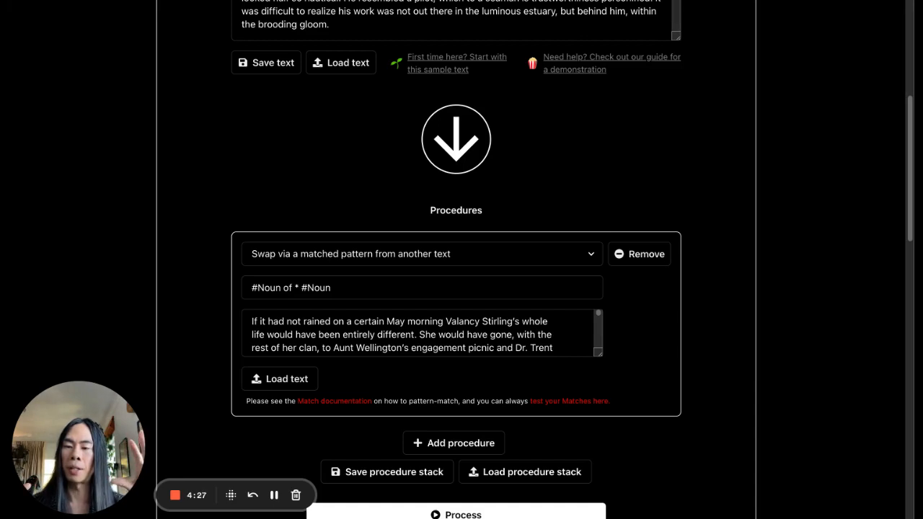
scroll(591, 195, down, 3)
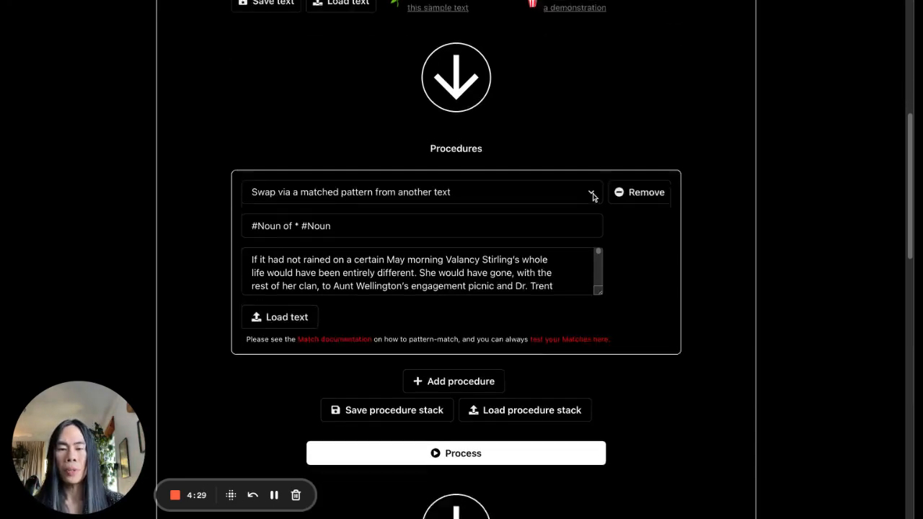
click(505, 407)
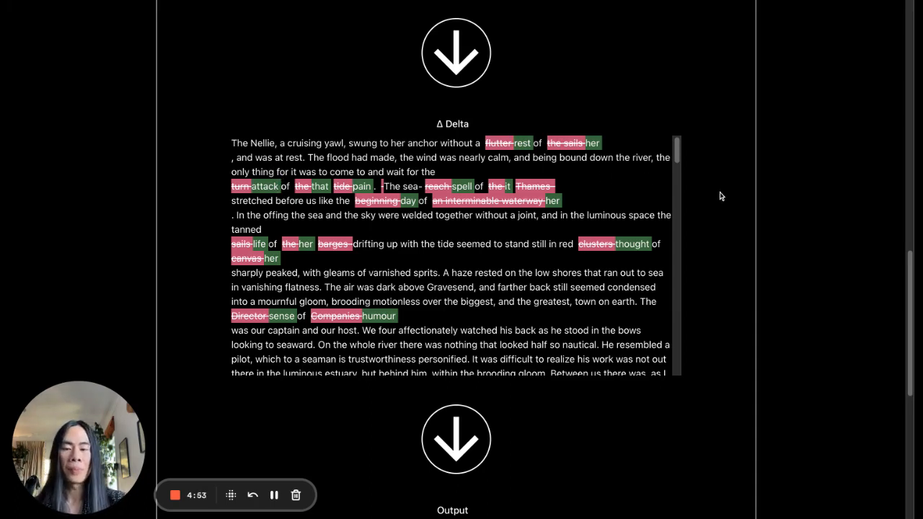
scroll(720, 195, down, 3)
scroll(721, 196, up, 3)
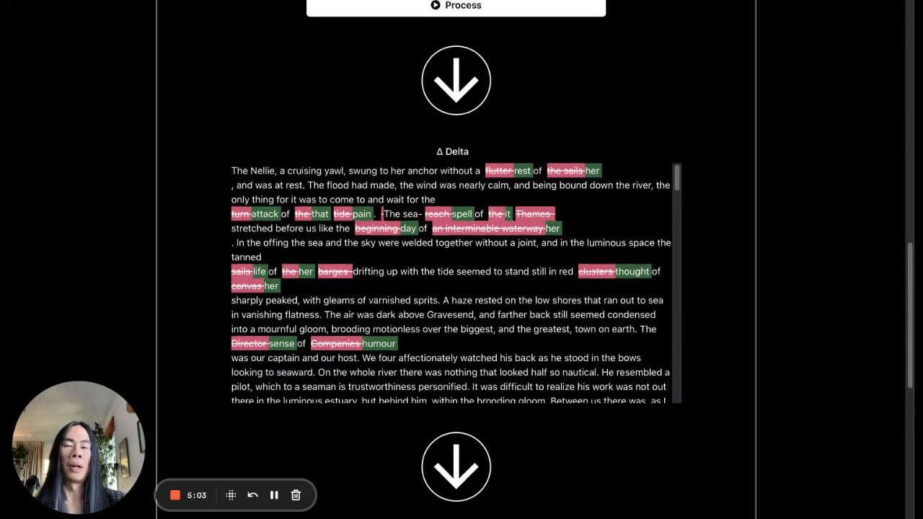
Change the procedure to "Match pattern", keeping the pattern "#Noun of * #Noun"
scroll(455, 260, up, 6)
scroll(456, 260, down, 1)
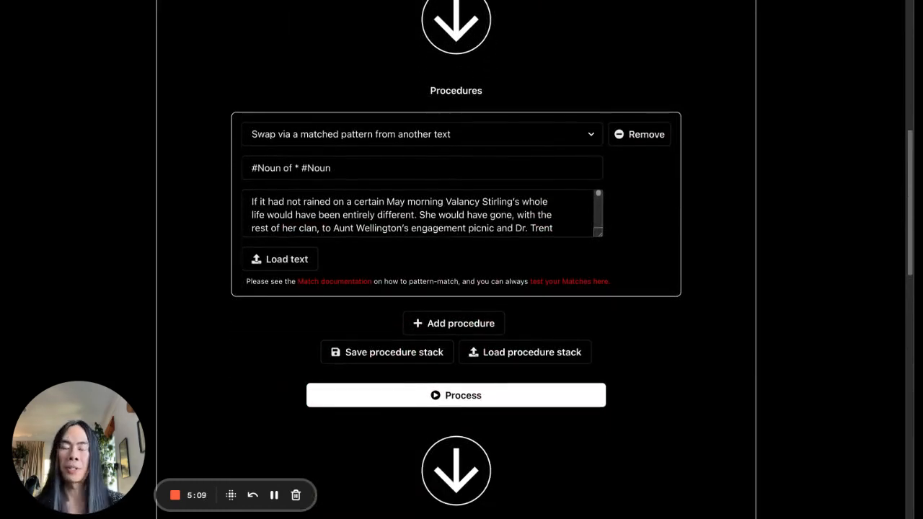
click(459, 134)
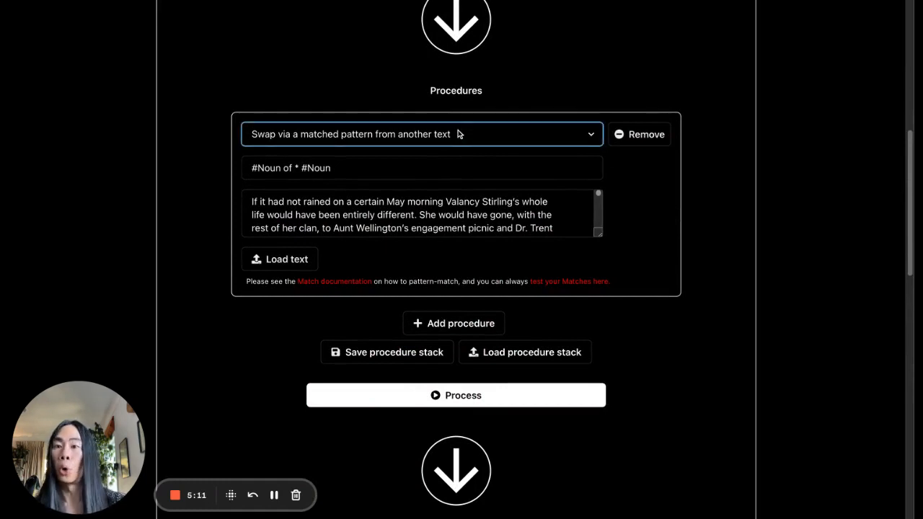
click(408, 132)
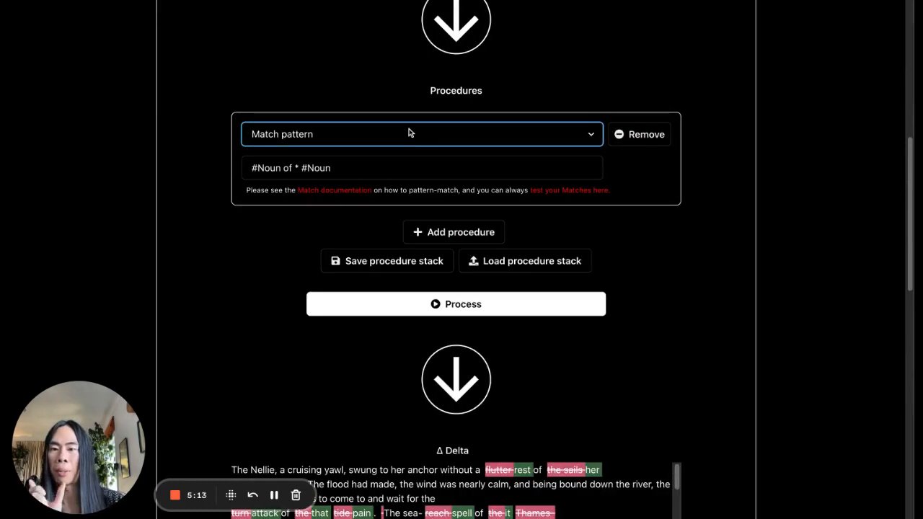
click(387, 162)
click(341, 144)
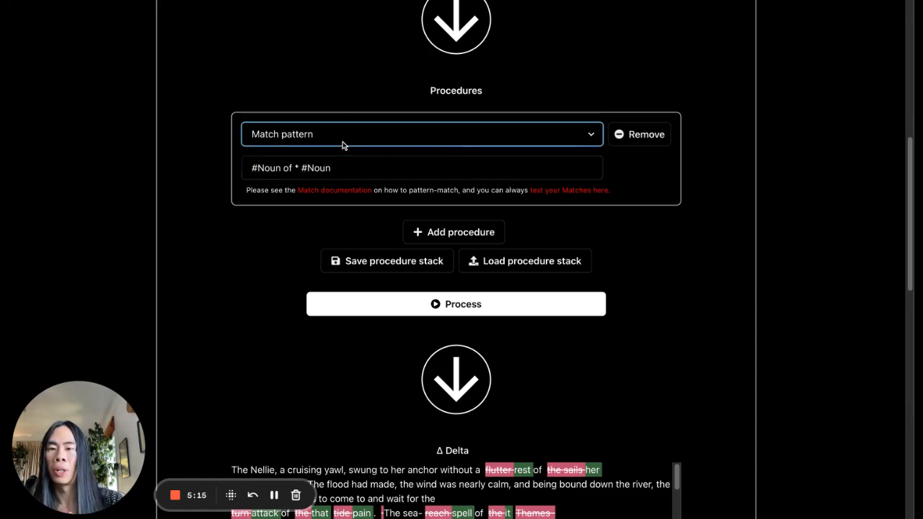
double_click(347, 167)
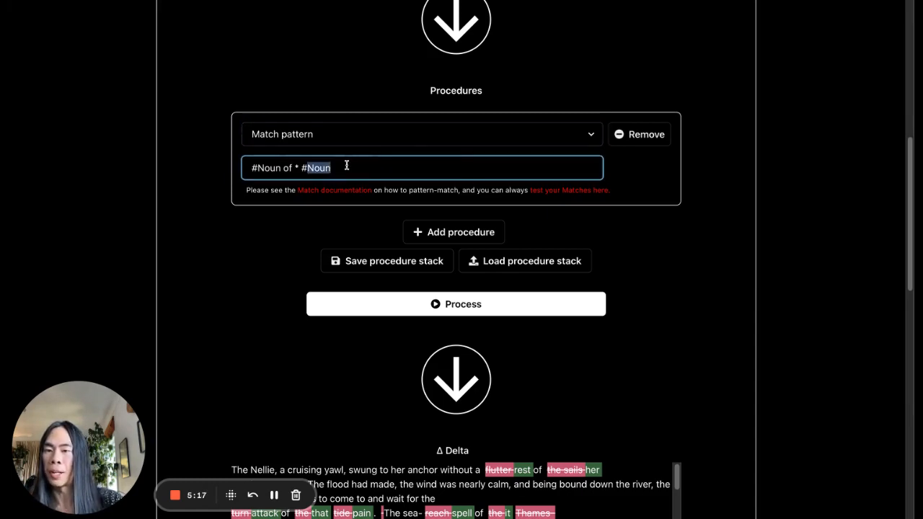
Process the sample text with the Match pattern procedure and examine the matched phrases in the Delta comparison
click(405, 310)
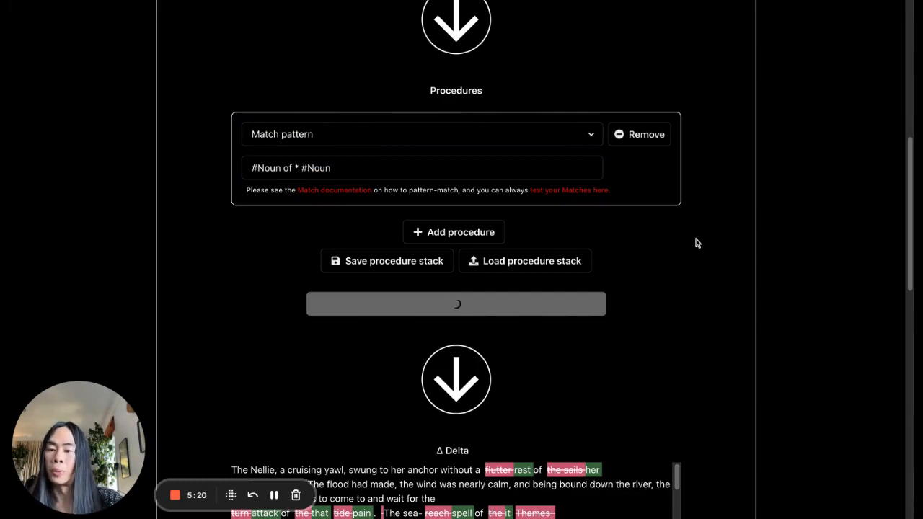
scroll(697, 244, up, 10)
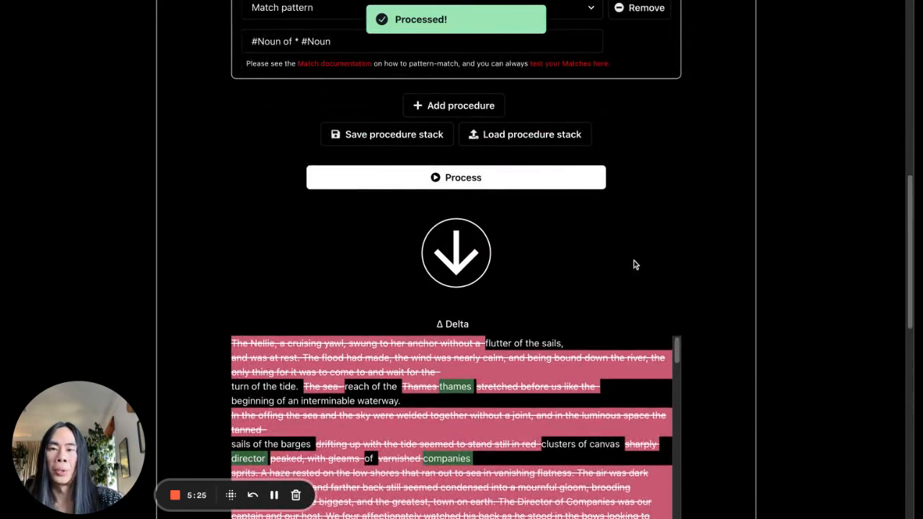
scroll(409, 141, up, 1)
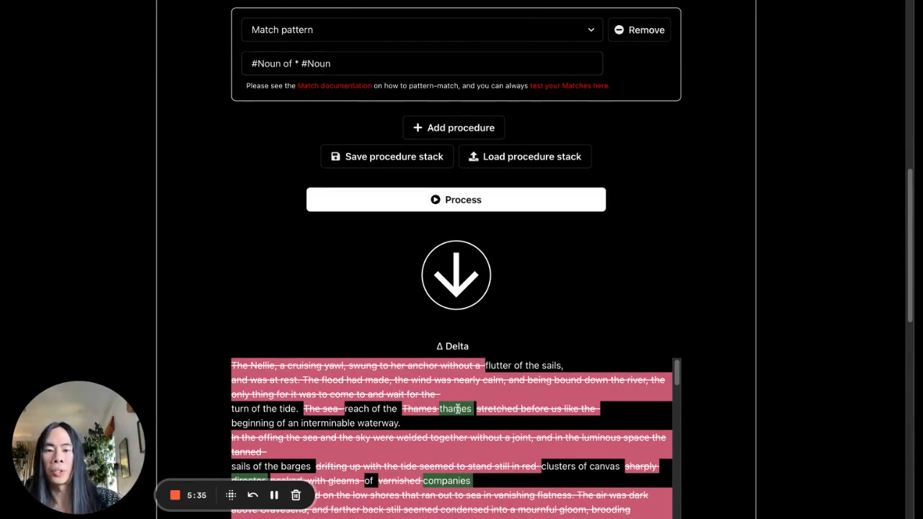
scroll(402, 406, down, 1)
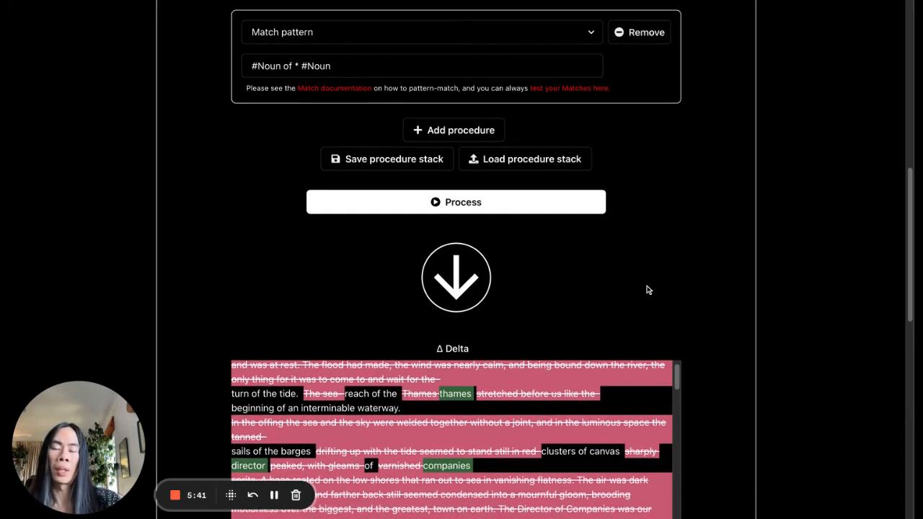
scroll(662, 285, up, 1)
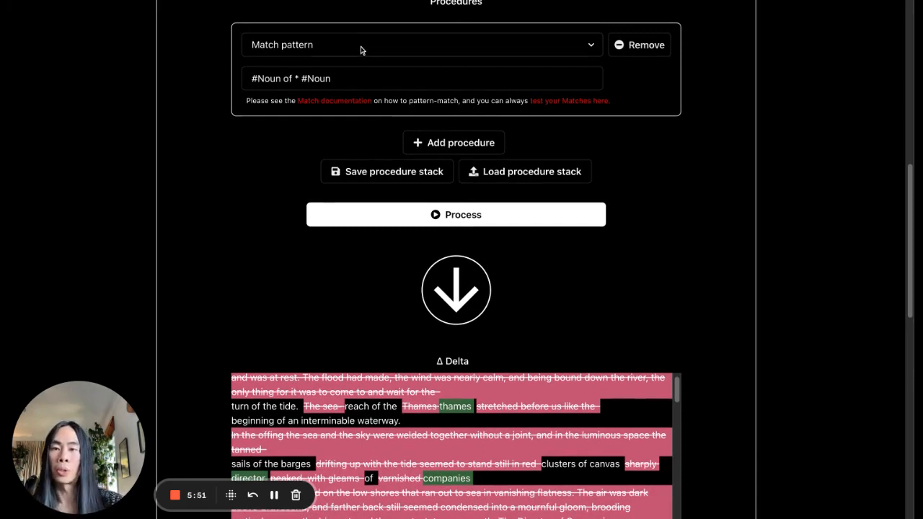
click(347, 78)
key(super+a)
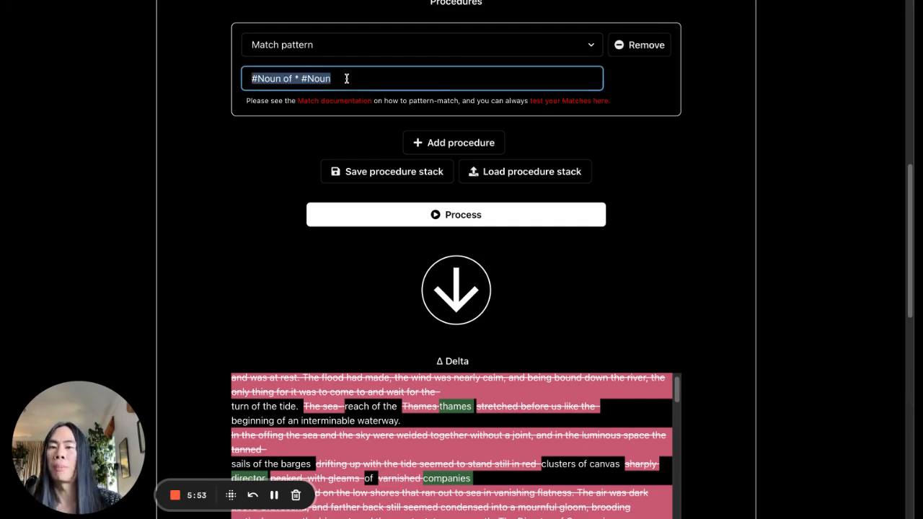
click(678, 193)
Change the procedure to "Swap in nouns from another text", keeping the same secondary text
scroll(678, 193, up, 5)
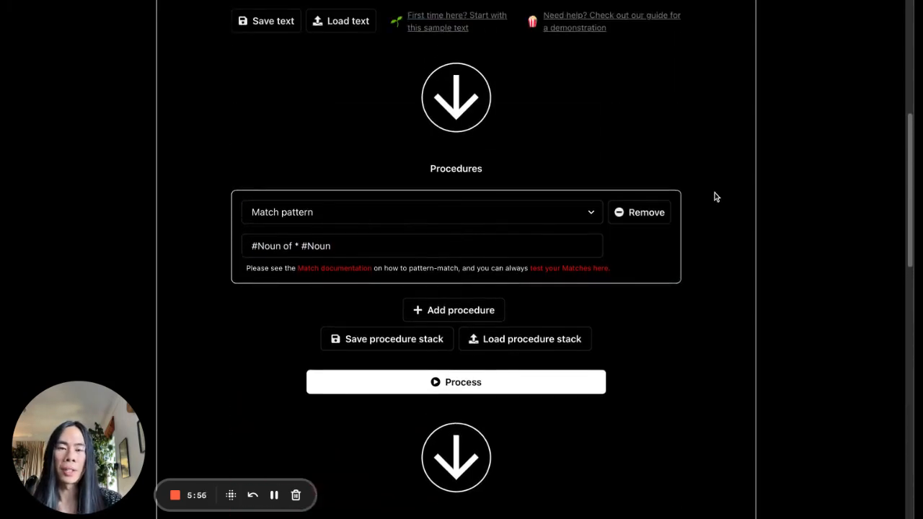
click(467, 220)
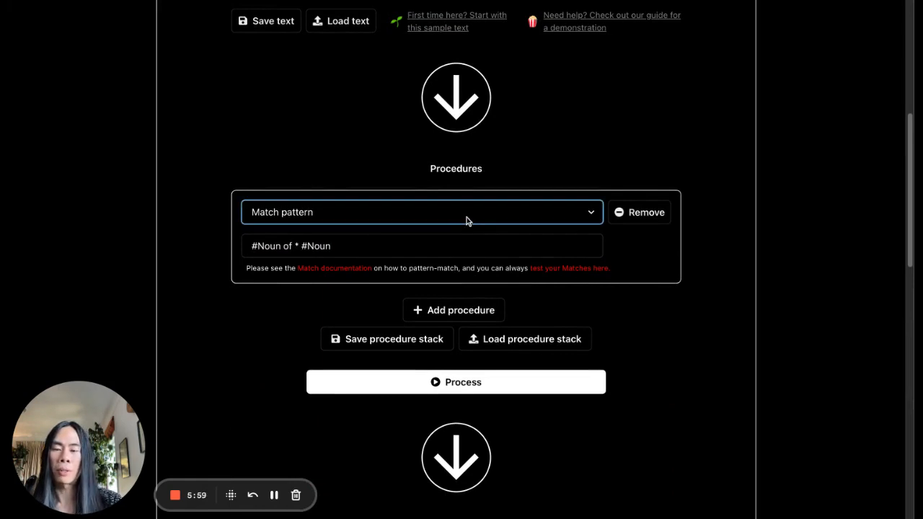
click(460, 232)
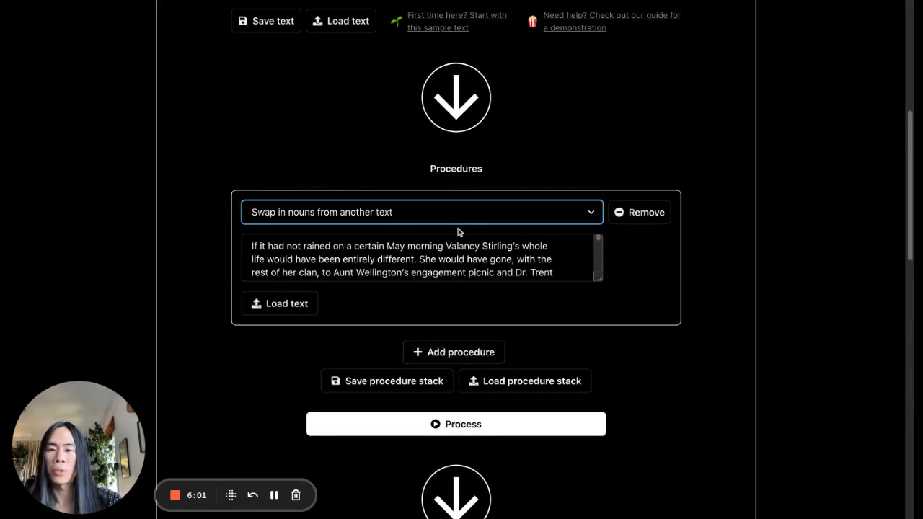
click(458, 261)
click(608, 159)
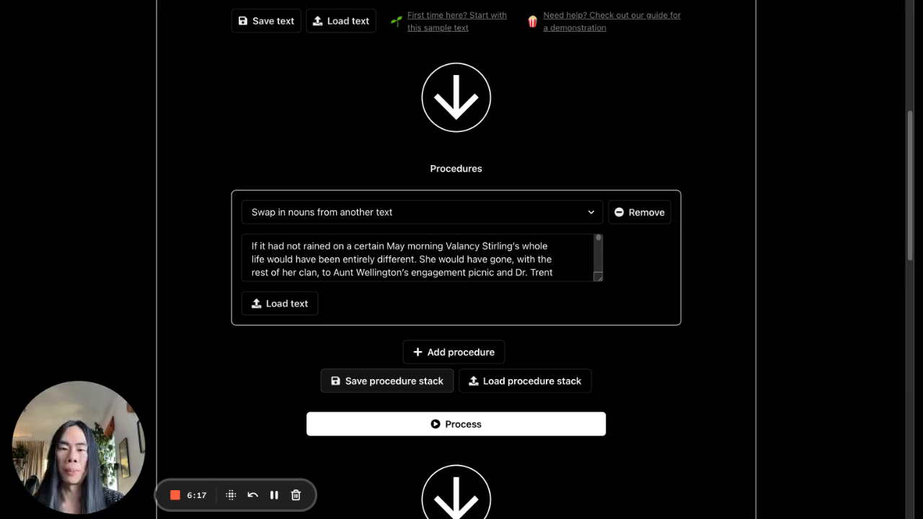
Save the procedure stack to the library under the name "Swap in nouns from The Blue Castle chapter 1"
click(404, 377)
click(335, 114)
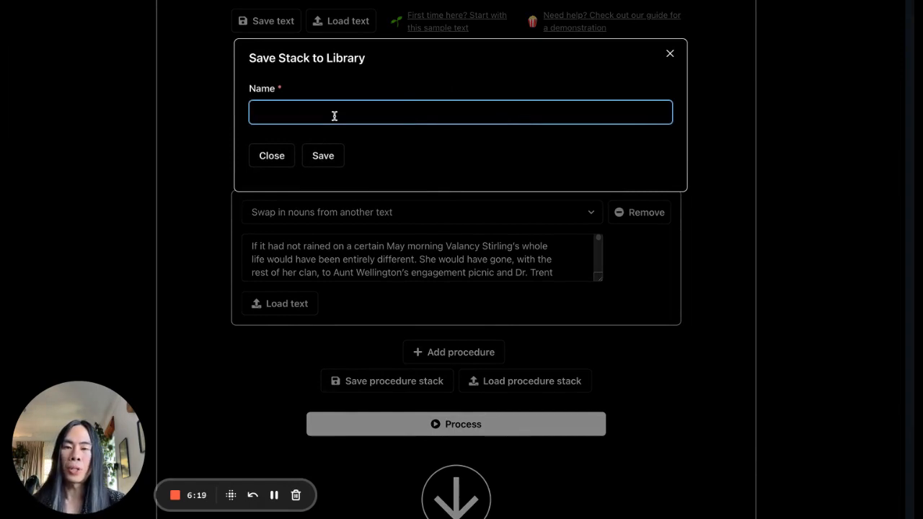
text(Swap in)
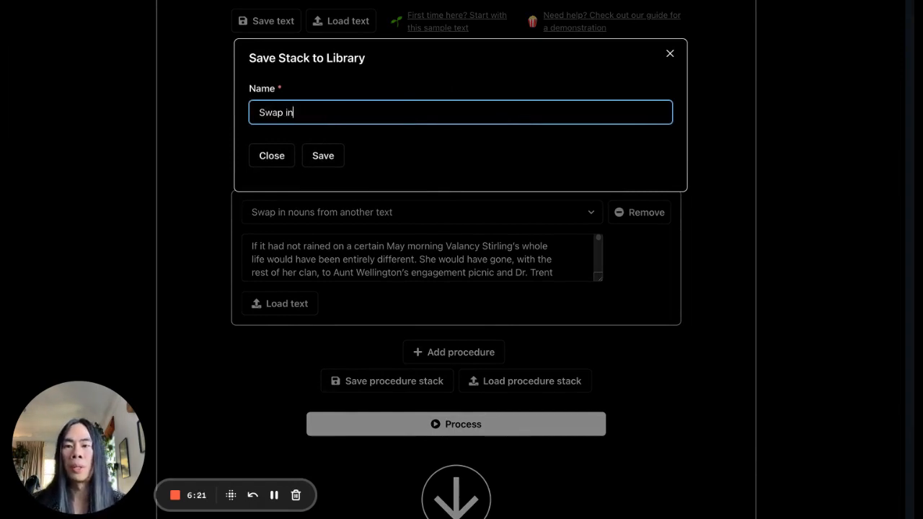
text( nouns fro)
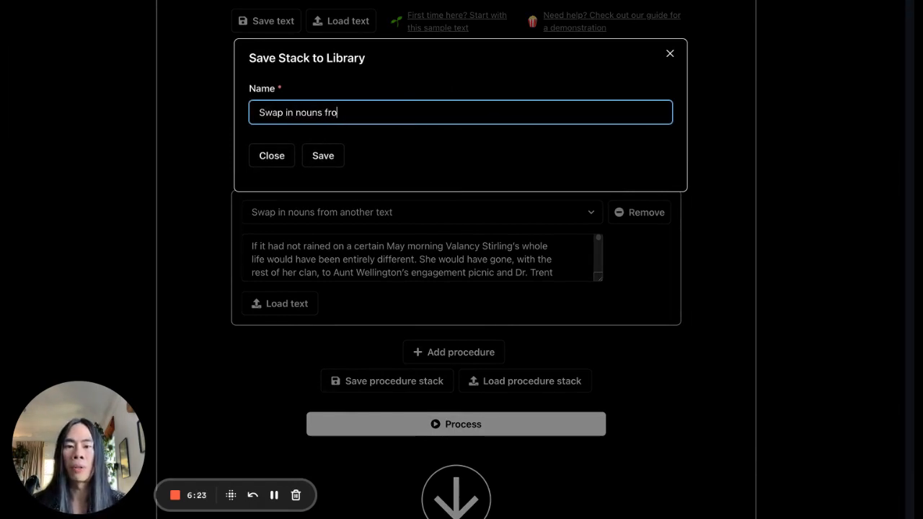
text(m The )
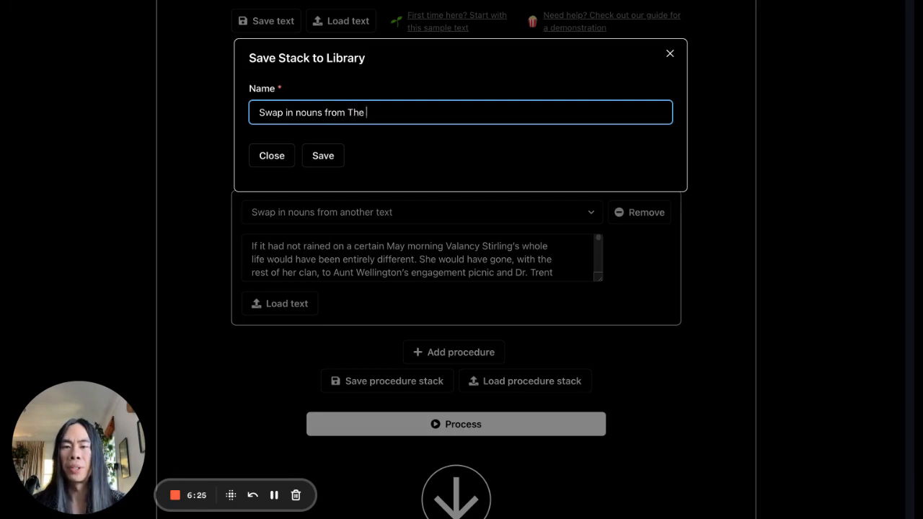
text(Blue Castle)
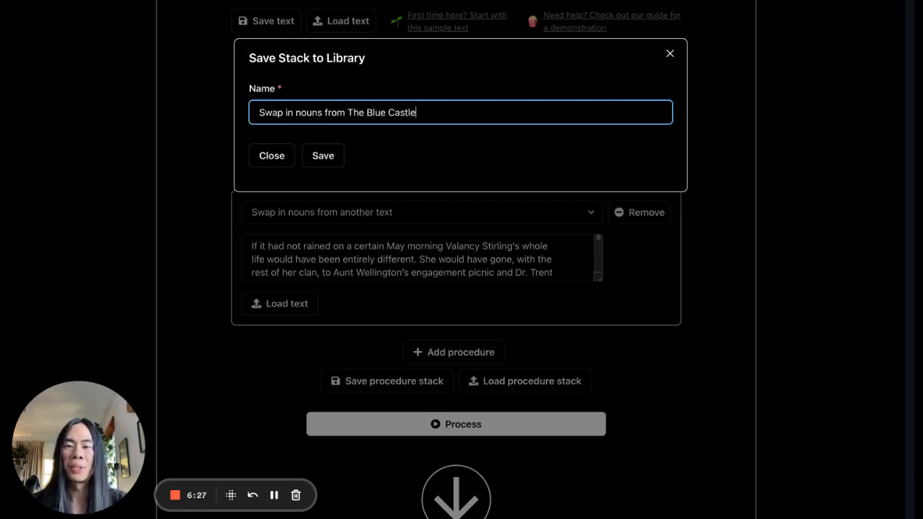
text( chapter 1)
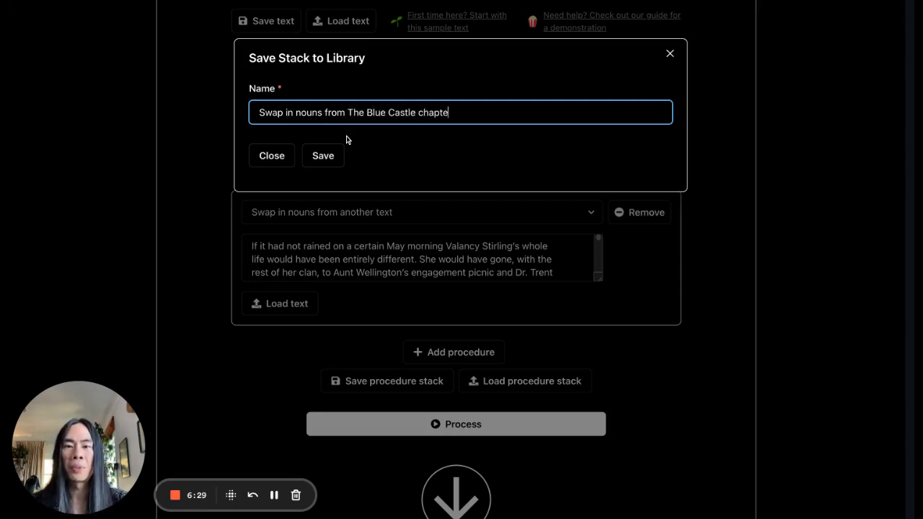
click(324, 159)
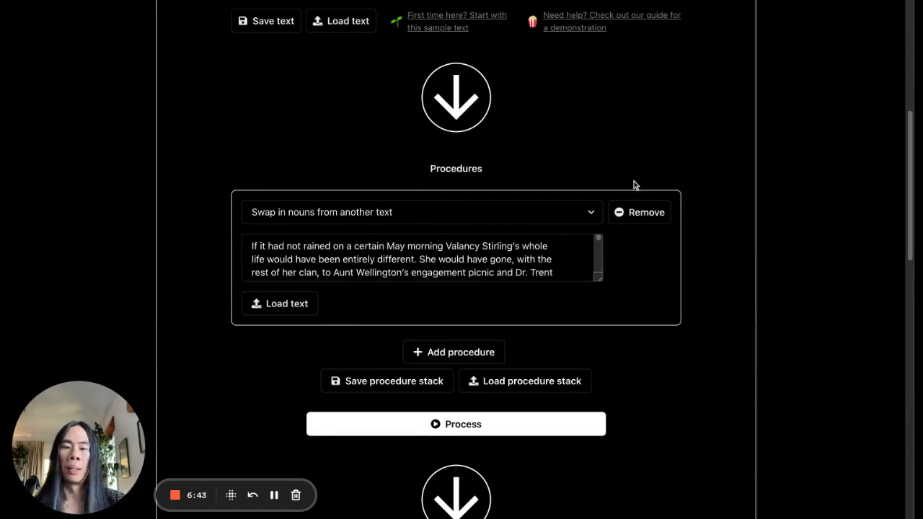
Remove the noun-swap procedure and load the saved "Swap in nouns from The Blue Castle chapter 1" stack from the library
triple_click(367, 258)
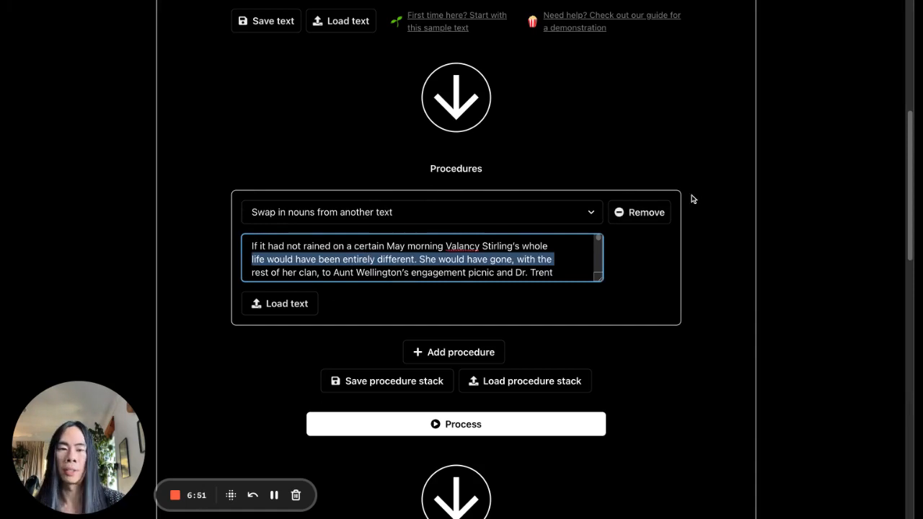
click(651, 212)
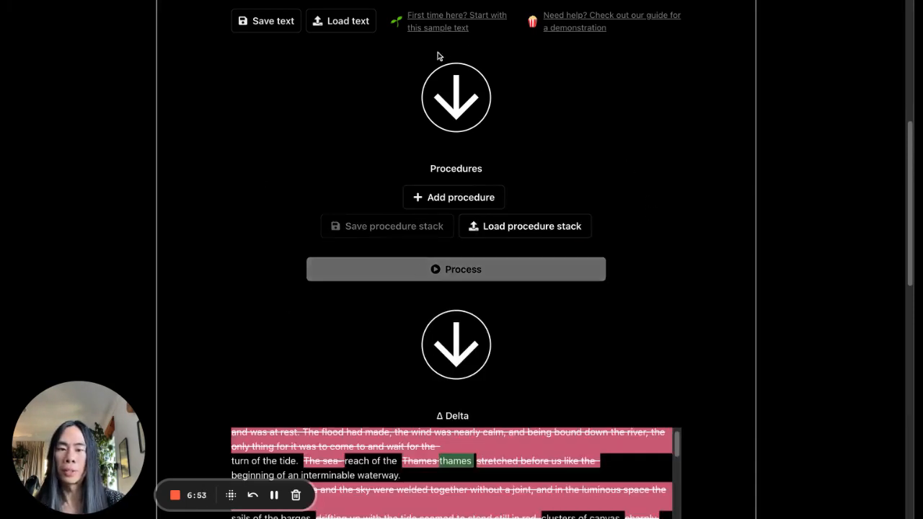
click(527, 224)
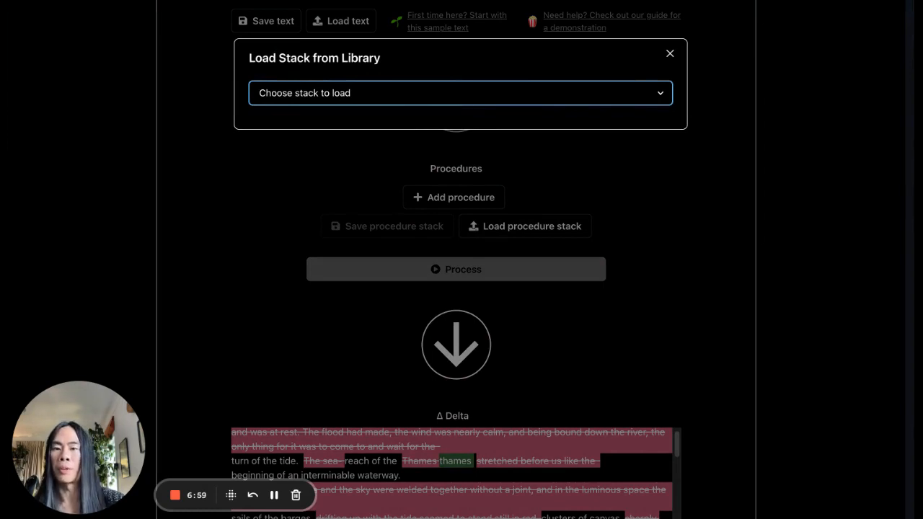
click(474, 126)
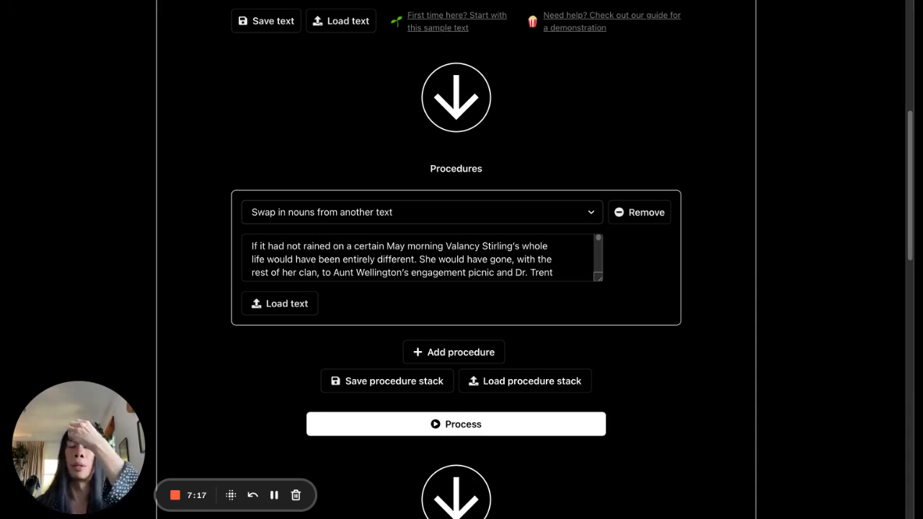
triple_click(418, 267)
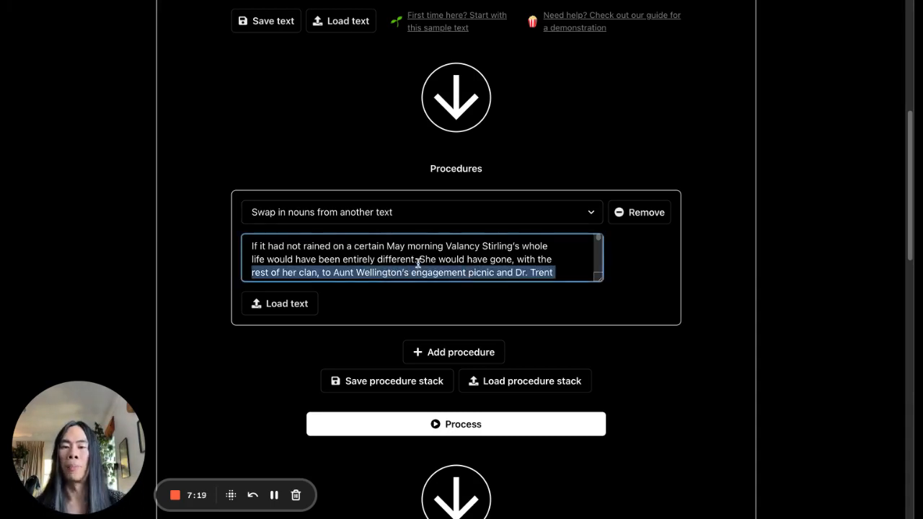
triple_click(418, 255)
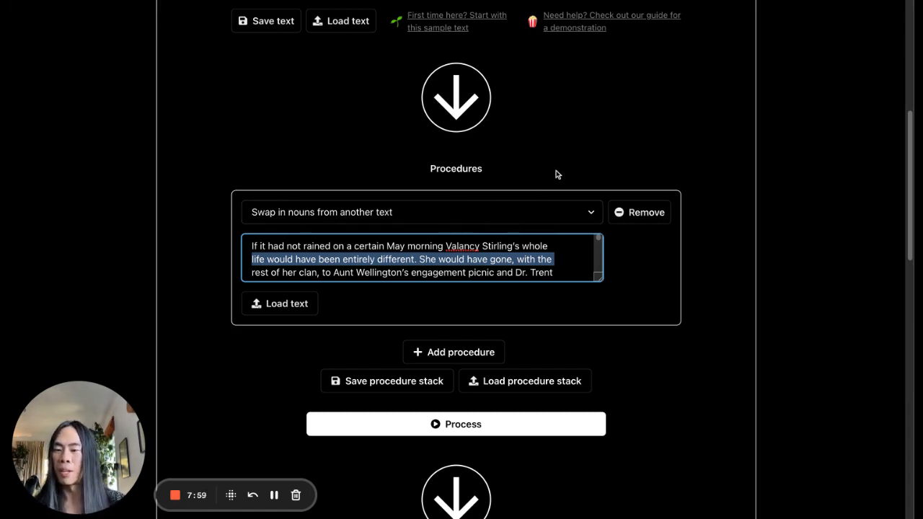
scroll(613, 139, up, 2)
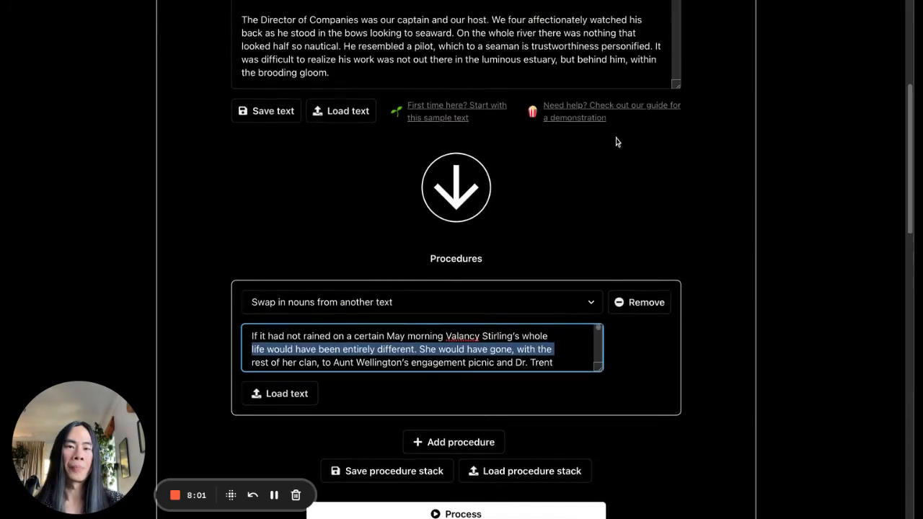
scroll(713, 165, up, 5)
scroll(714, 164, down, 8)
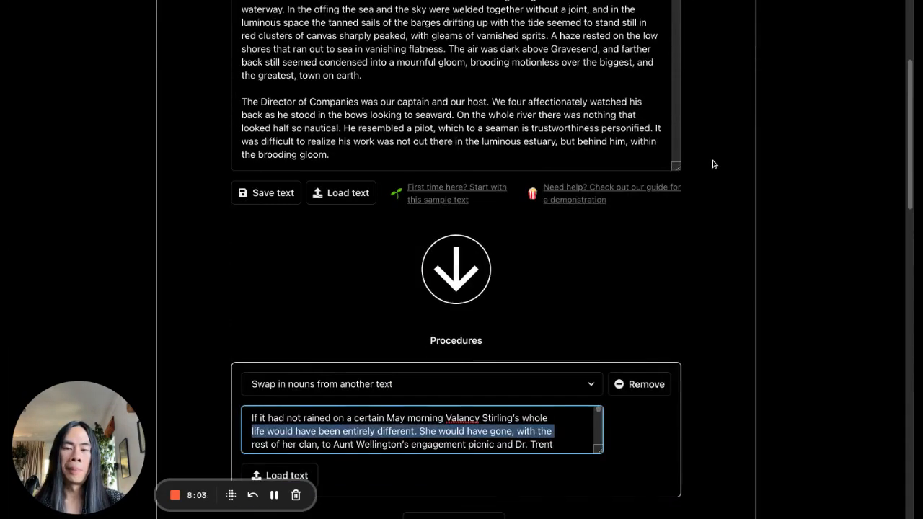
scroll(714, 164, up, 8)
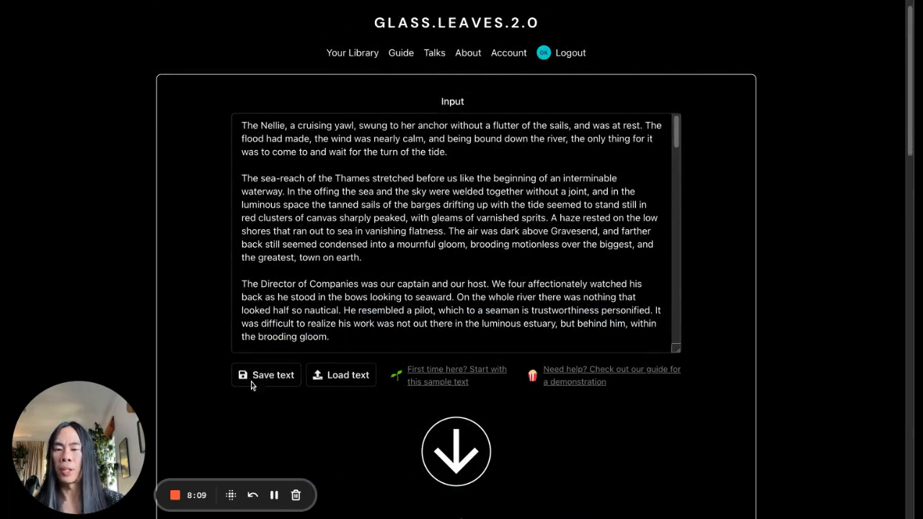
click(437, 266)
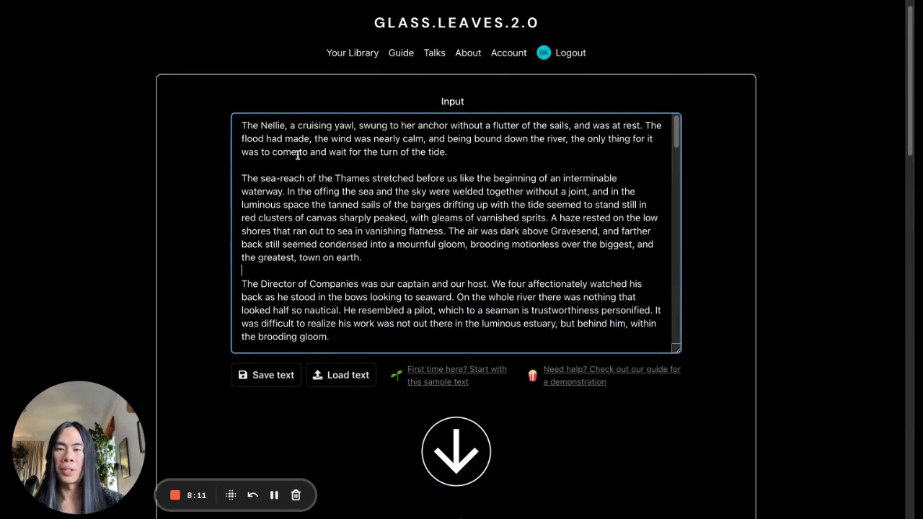
shift+click(321, 134)
drag(320, 134, 431, 301)
click(432, 301)
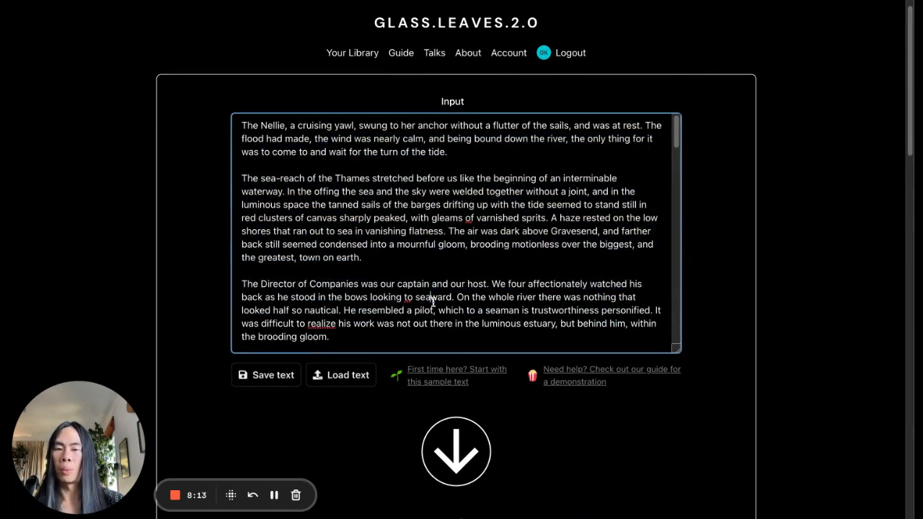
drag(320, 144, 392, 266)
click(392, 266)
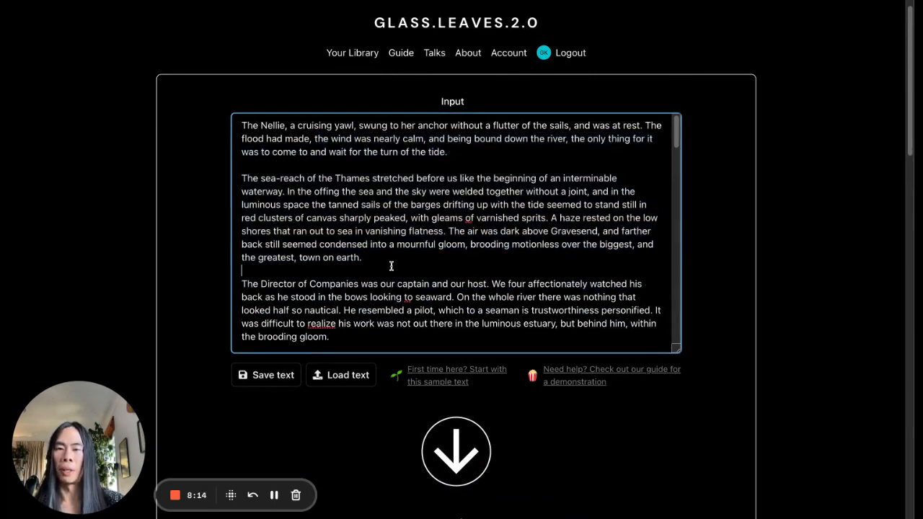
Save the input text to the library under the name "New text I want to use"
click(275, 373)
click(389, 116)
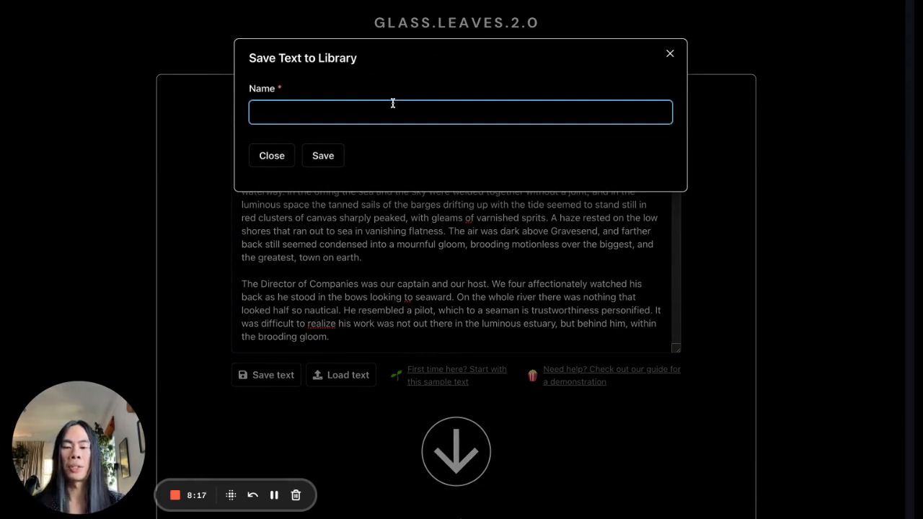
text(New text I want to use)
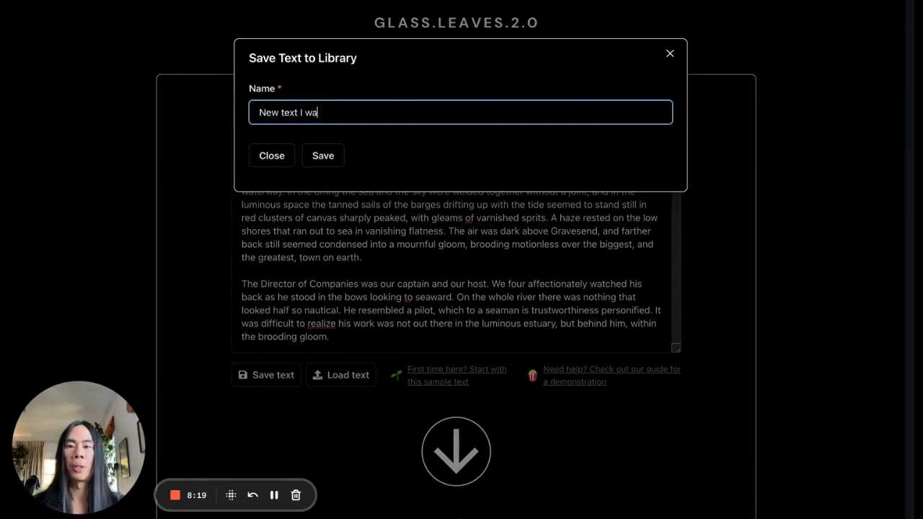
click(322, 154)
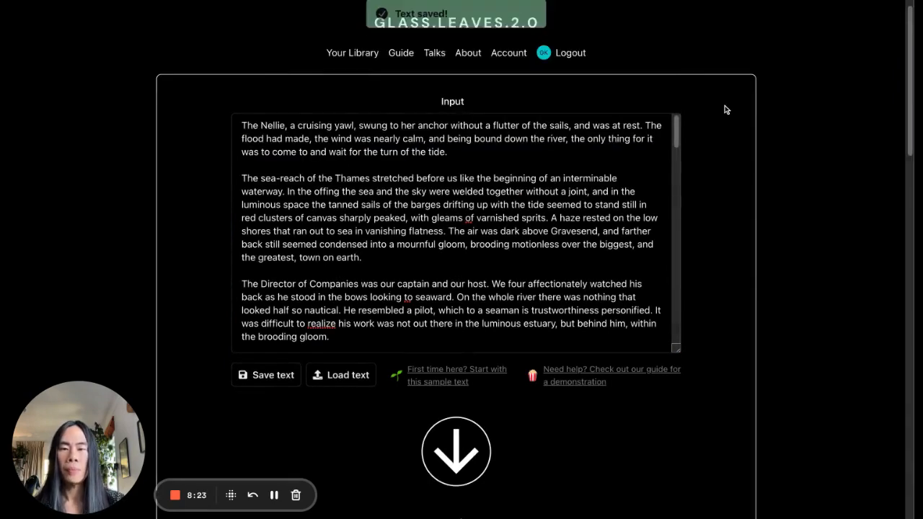
Clear the input text and reload the saved text beginning "The Nellie, a cruising yawl" from the library
click(351, 338)
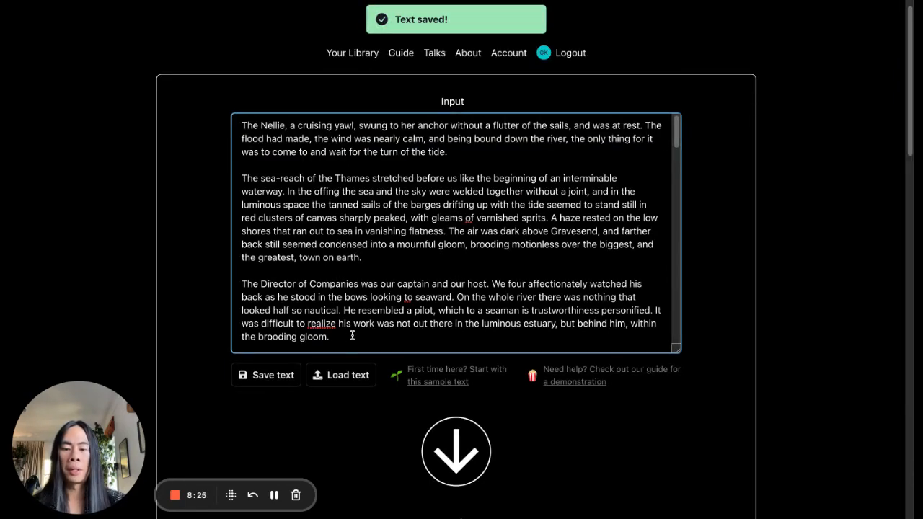
key(ctrl+a)
key(BackSpace)
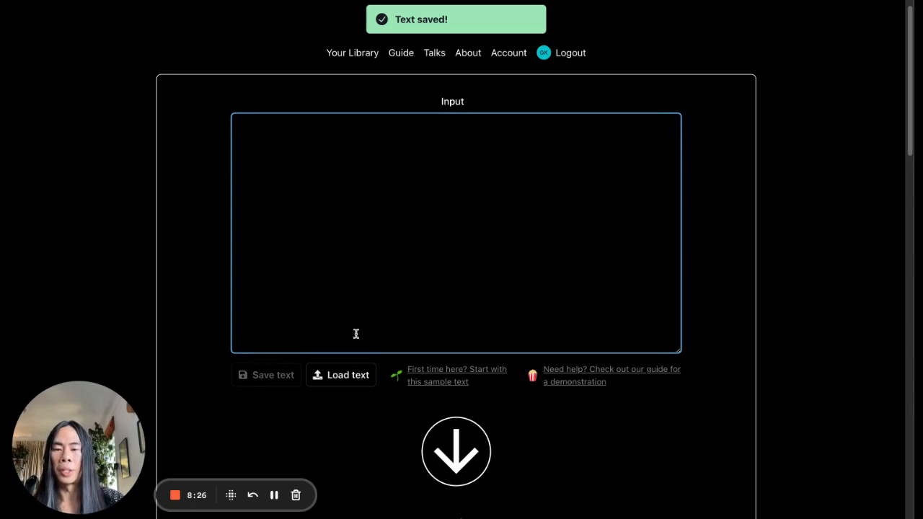
click(351, 375)
click(387, 87)
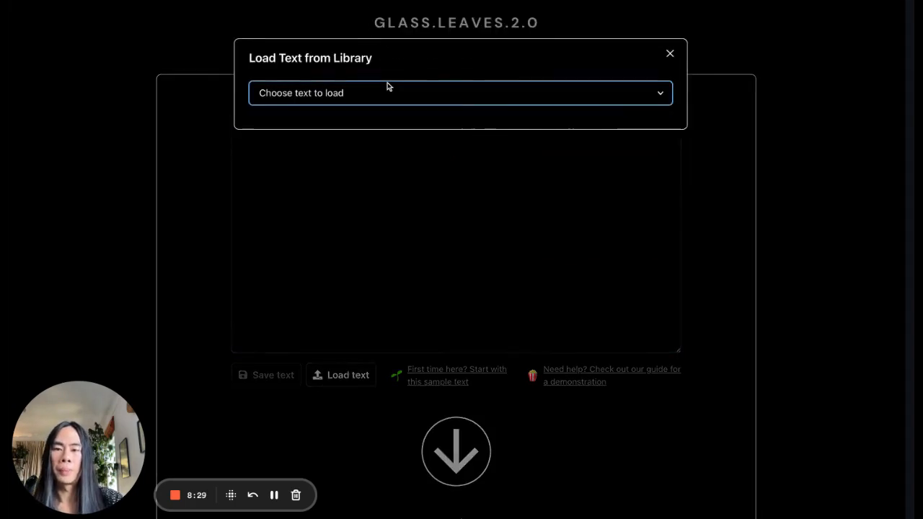
click(367, 100)
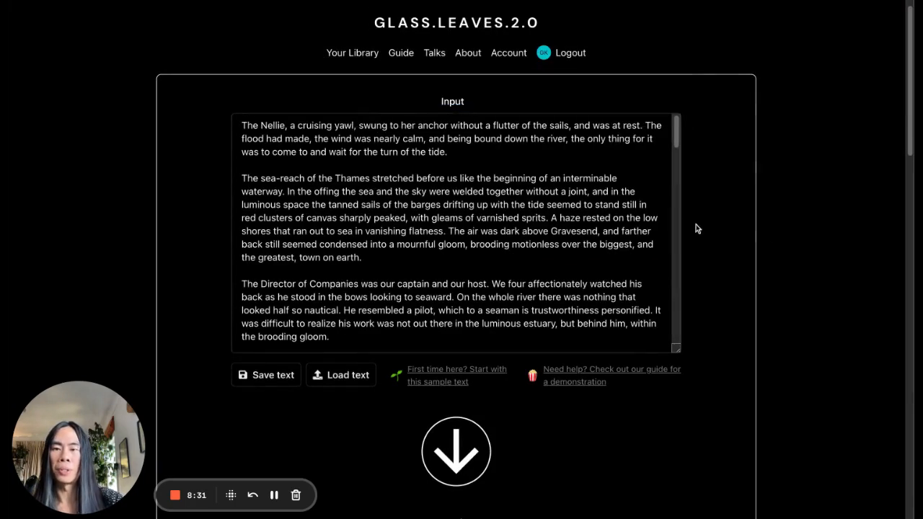
Replace the noun-swap procedure's secondary text with the saved library text beginning "The Nellie, a cruising yawl"
scroll(697, 229, down, 5)
click(354, 267)
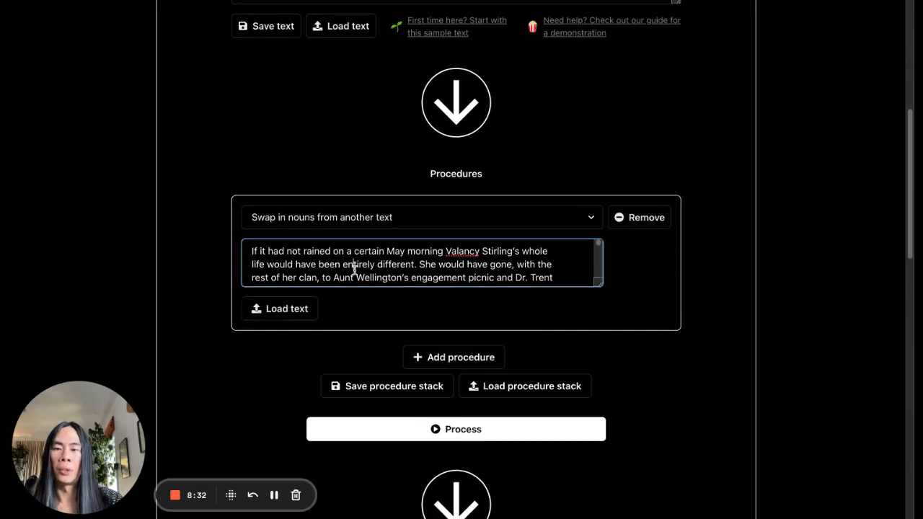
click(286, 311)
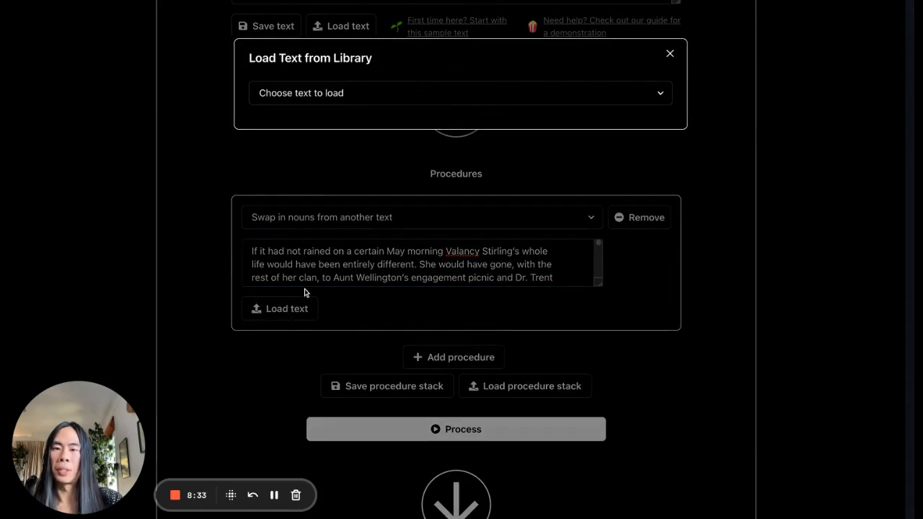
click(381, 102)
click(382, 115)
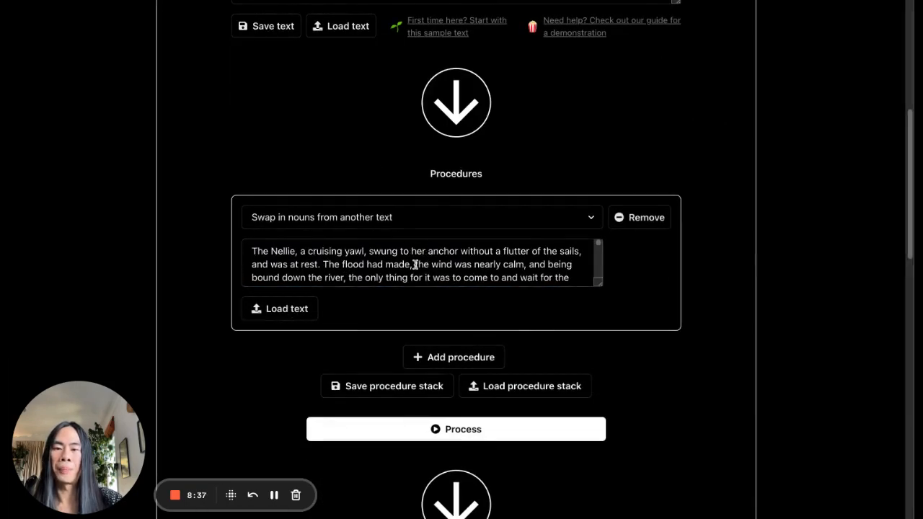